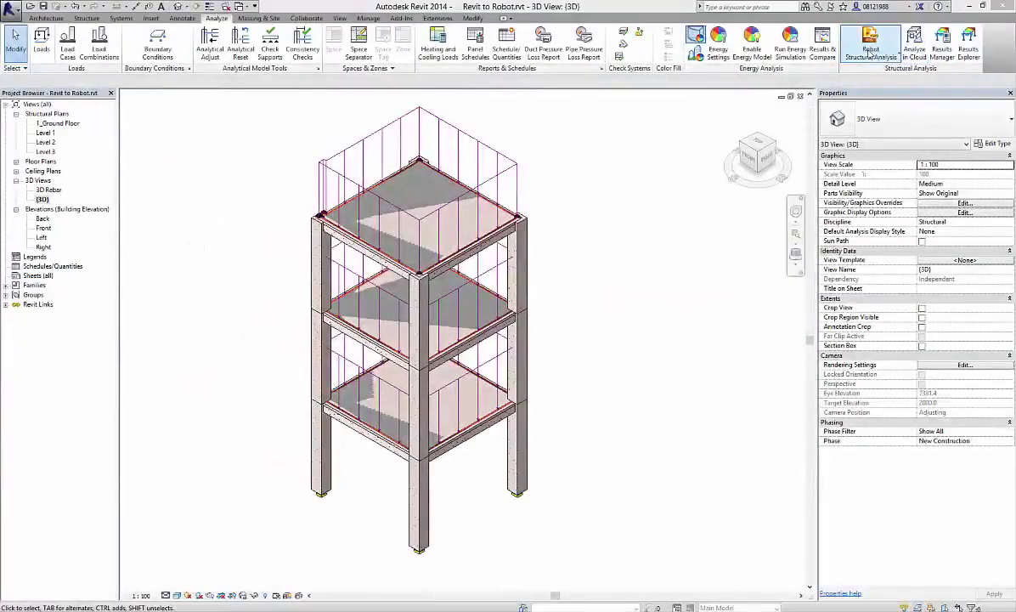
- Send the Revit frame model to Robot Structural Analysis through the Robot link
{"action": "left_click", "coordinate": [871, 49]}
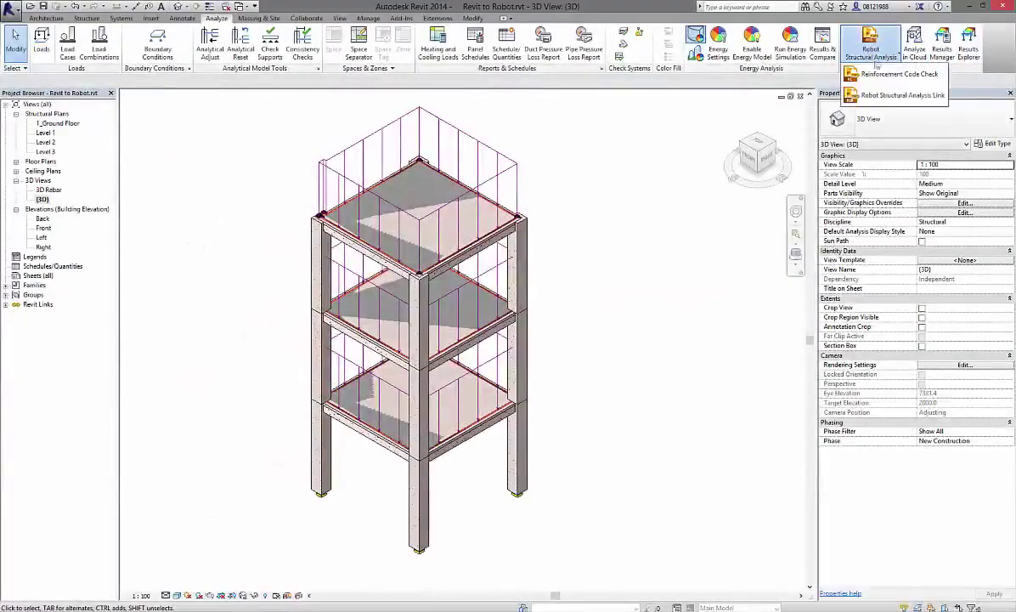
{"action": "left_click", "coordinate": [873, 97]}
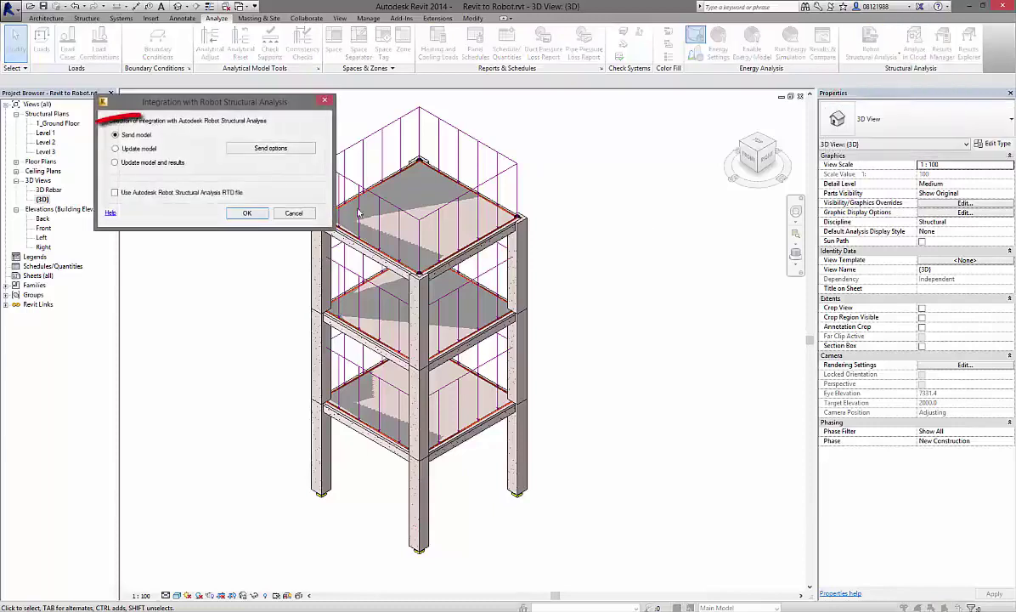
{"action": "left_click", "coordinate": [242, 213]}
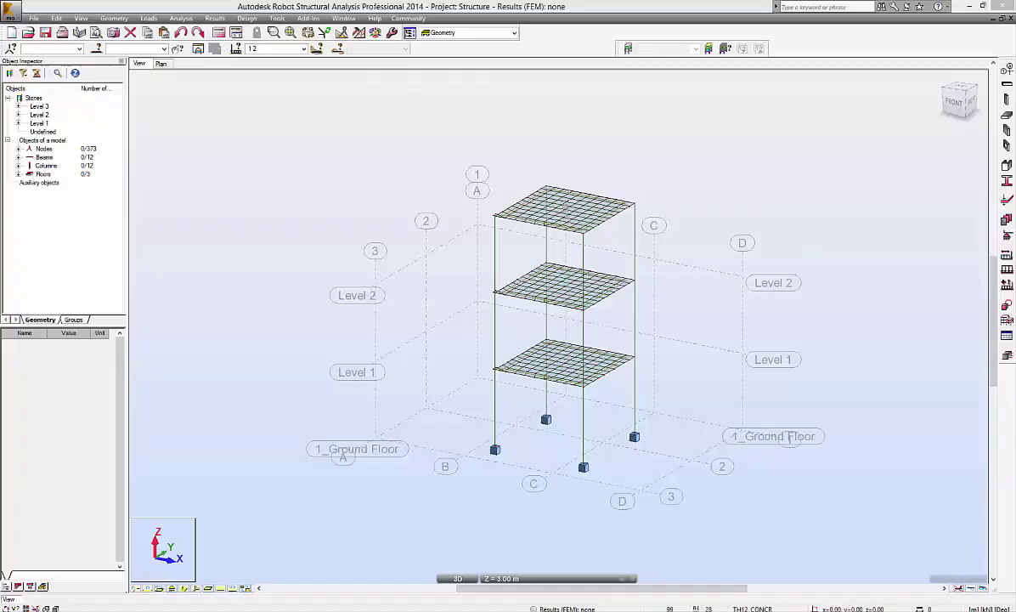
- Display bars with real section shapes, coloured by section type with a legend
{"action": "middle_click_drag", "start_coordinate": [630, 369], "coordinate": [538, 406]}
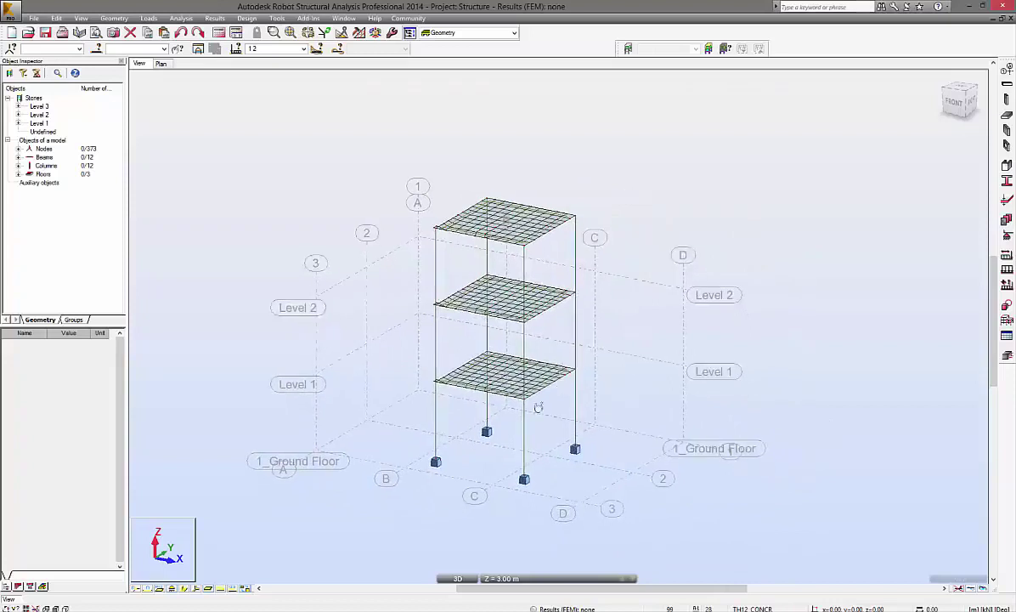
{"action": "left_click", "coordinate": [185, 587]}
{"action": "scroll", "coordinate": [663, 356], "scroll_direction": "up", "scroll_amount": 2}
{"action": "right_click", "coordinate": [593, 350]}
{"action": "left_click", "coordinate": [653, 340]}
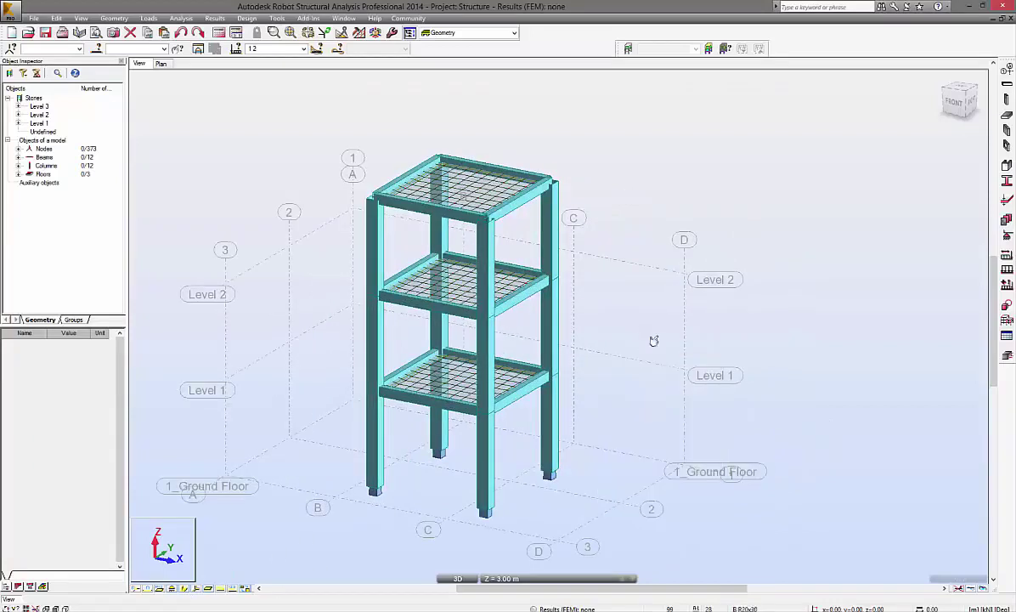
{"action": "right_click", "coordinate": [529, 304]}
{"action": "left_click", "coordinate": [624, 409]}
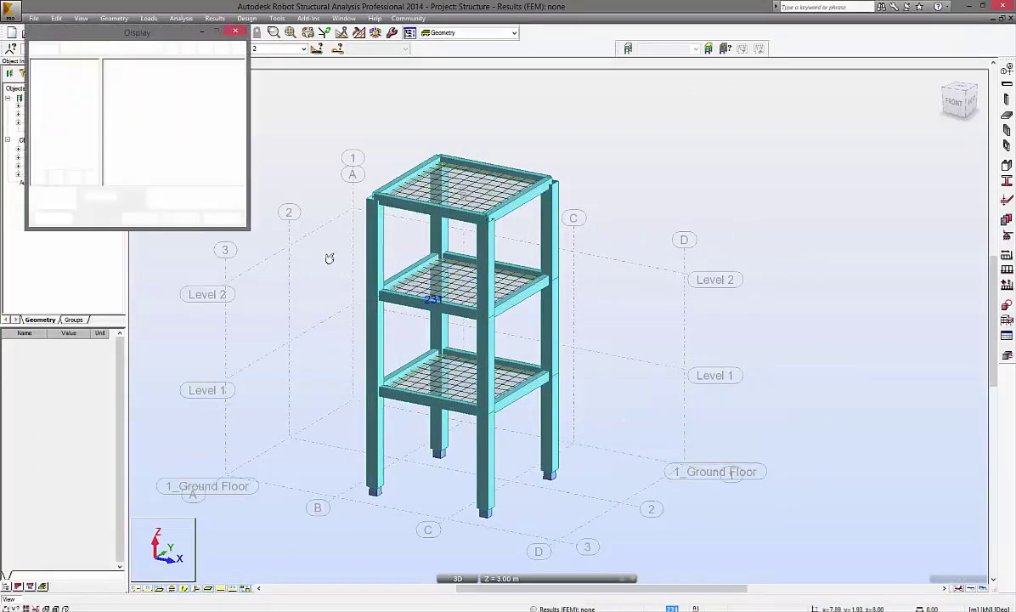
{"action": "left_click", "coordinate": [39, 84]}
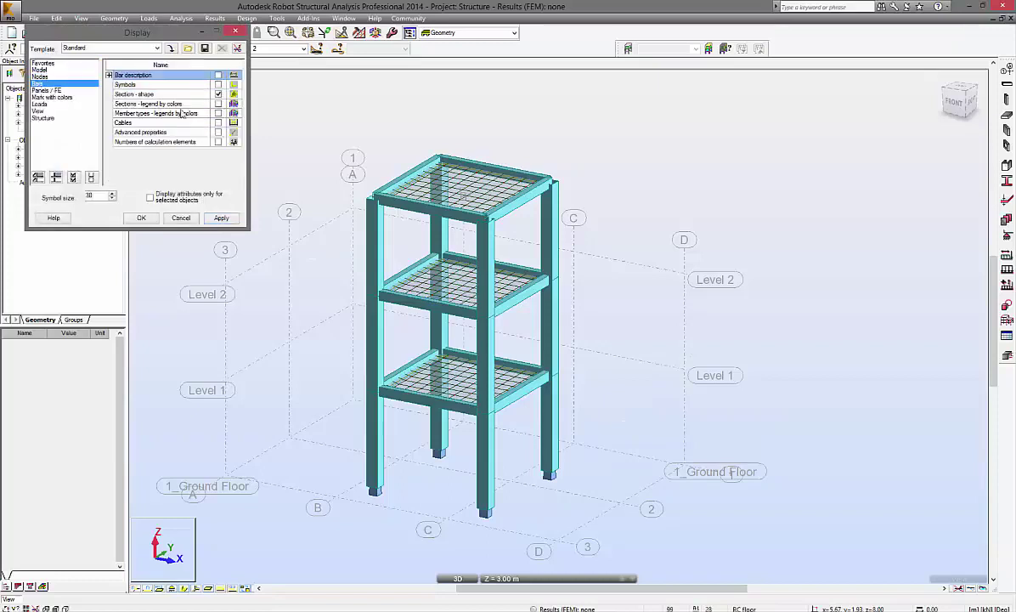
{"action": "left_click", "coordinate": [141, 218]}
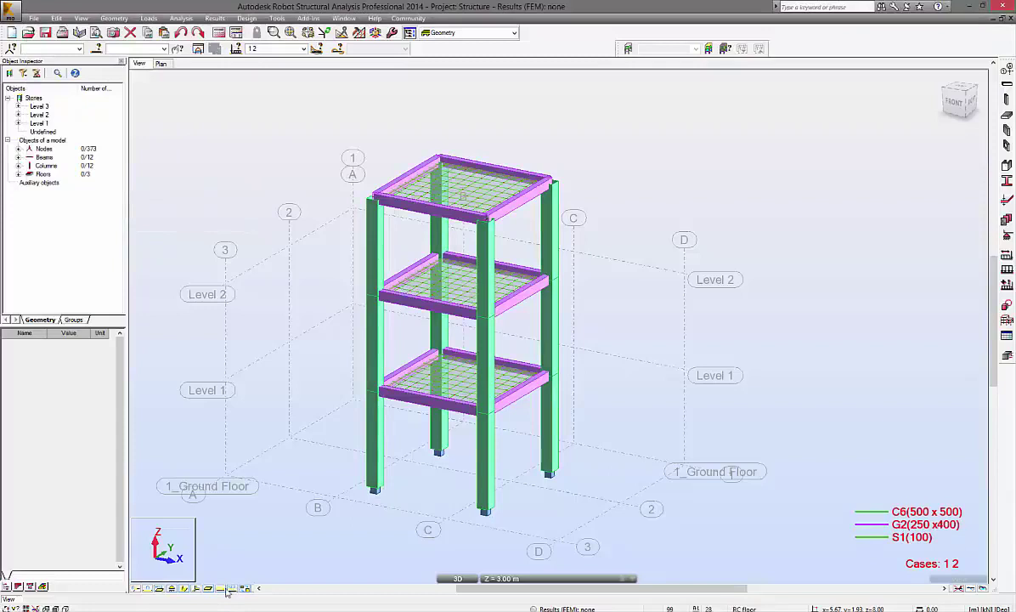
- Show load case 2 (LL) on the model
{"action": "middle_click_drag", "start_coordinate": [309, 458], "coordinate": [236, 511]}
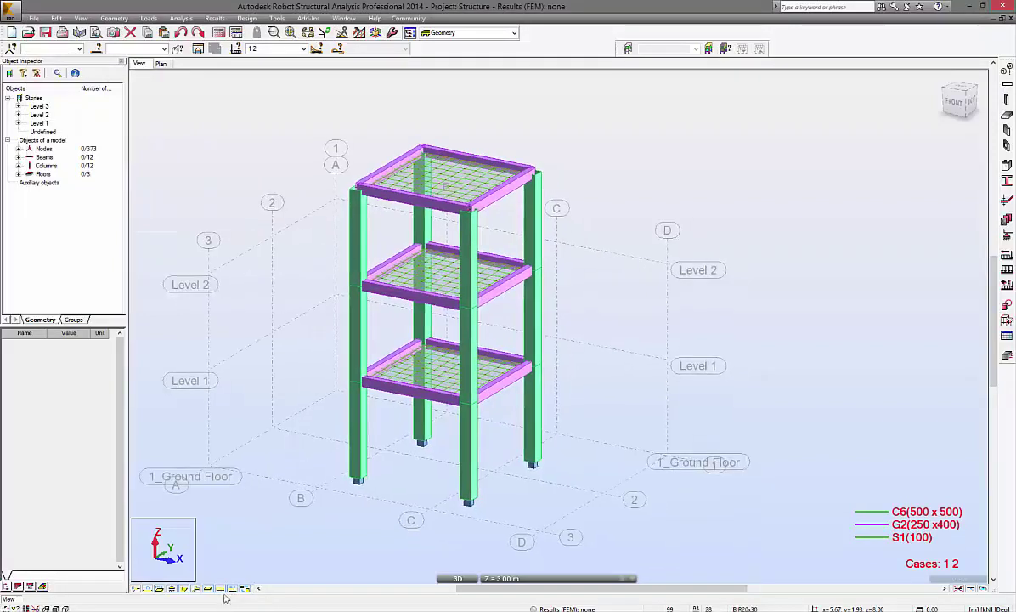
{"action": "left_click", "coordinate": [304, 48]}
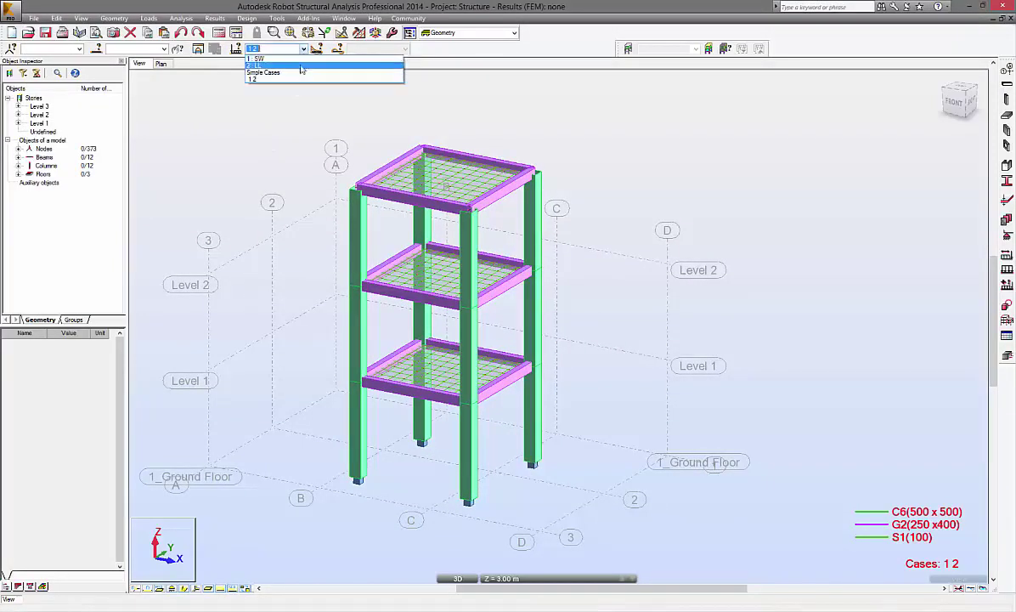
{"action": "left_click", "coordinate": [254, 73]}
{"action": "middle_click_drag", "start_coordinate": [483, 245], "coordinate": [484, 225]}
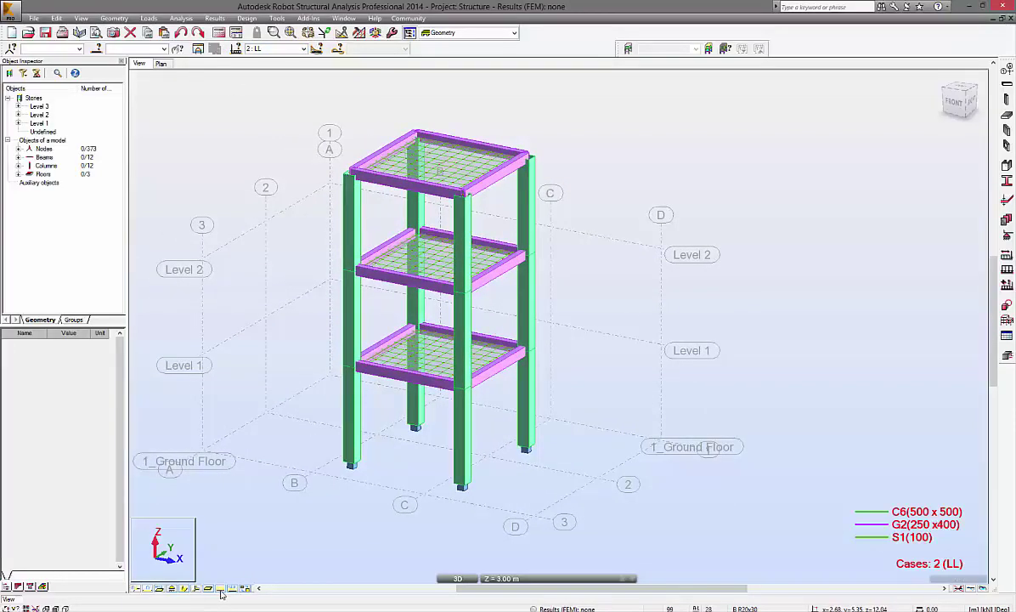
{"action": "mouse_move", "coordinate": [271, 517]}
{"action": "middle_mouse_down"}
{"action": "mouse_move", "coordinate": [285, 496]}
{"action": "mouse_move", "coordinate": [278, 528]}
{"action": "middle_mouse_up"}
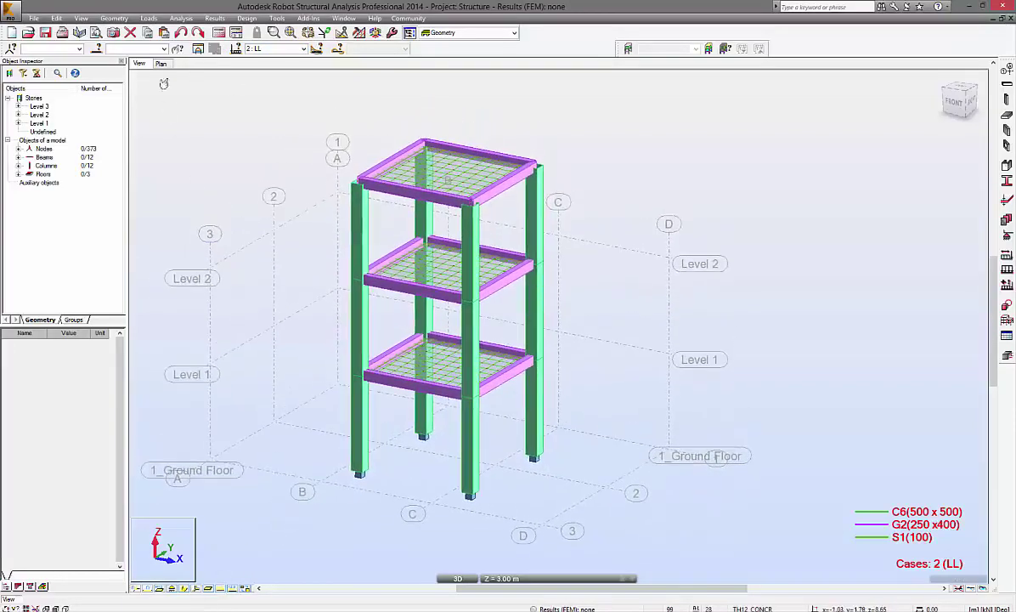
- Run the structural calculations and select beam 6 on the first floor
{"action": "left_click", "coordinate": [217, 33]}
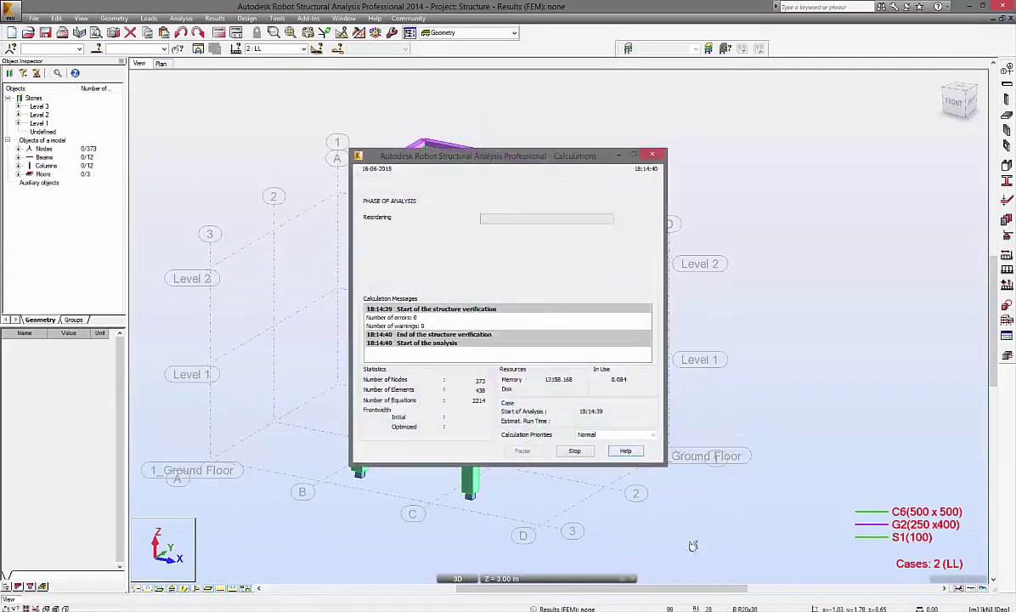
{"action": "middle_click_drag", "start_coordinate": [574, 315], "coordinate": [581, 341]}
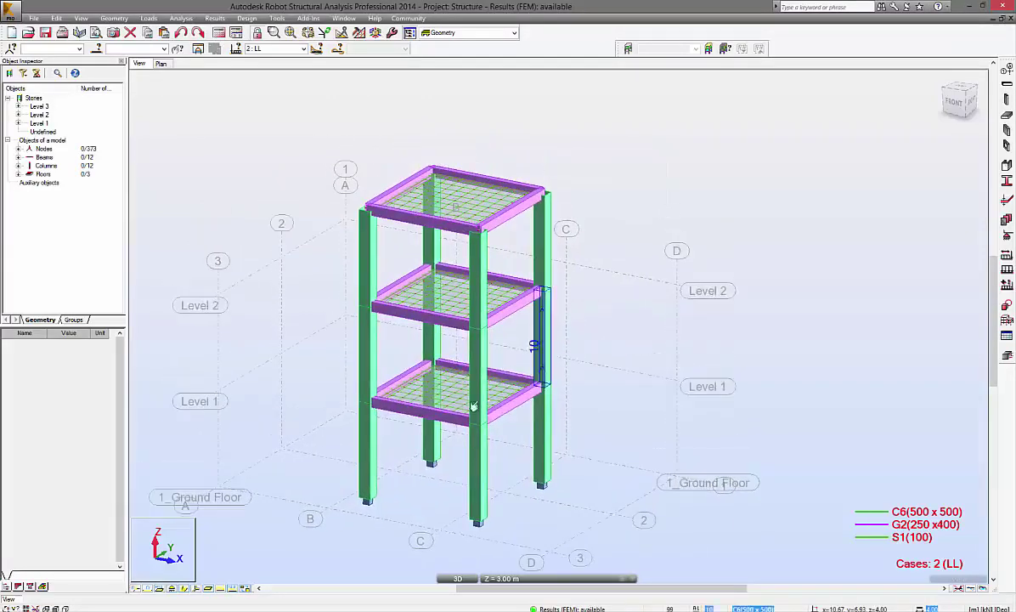
{"action": "left_click", "coordinate": [426, 412]}
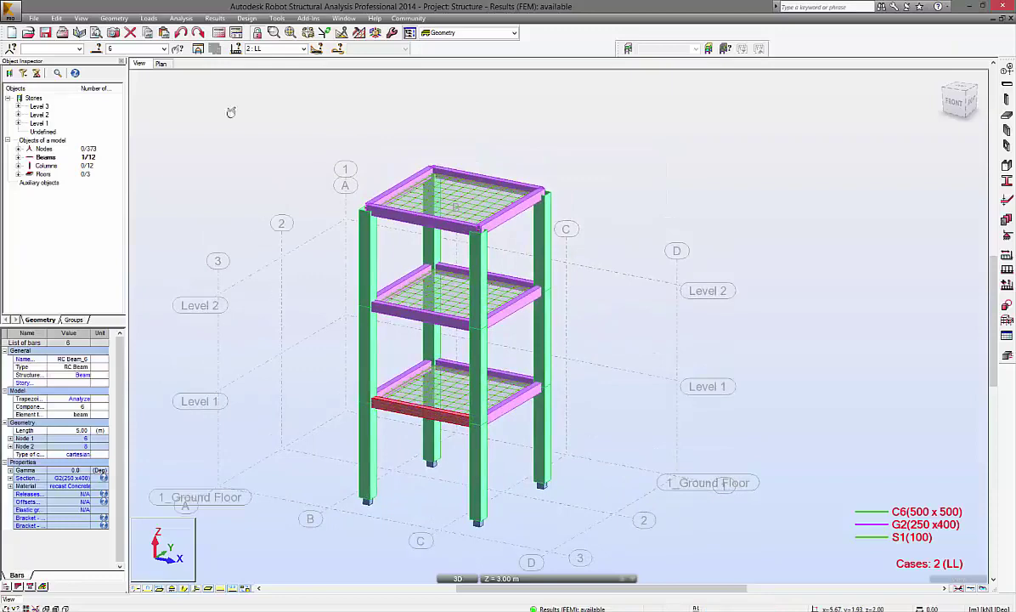
- Load beam 6 into RC element reinforcement design and view its reinforcement layout
{"action": "left_click", "coordinate": [246, 18]}
{"action": "left_click", "coordinate": [288, 129]}
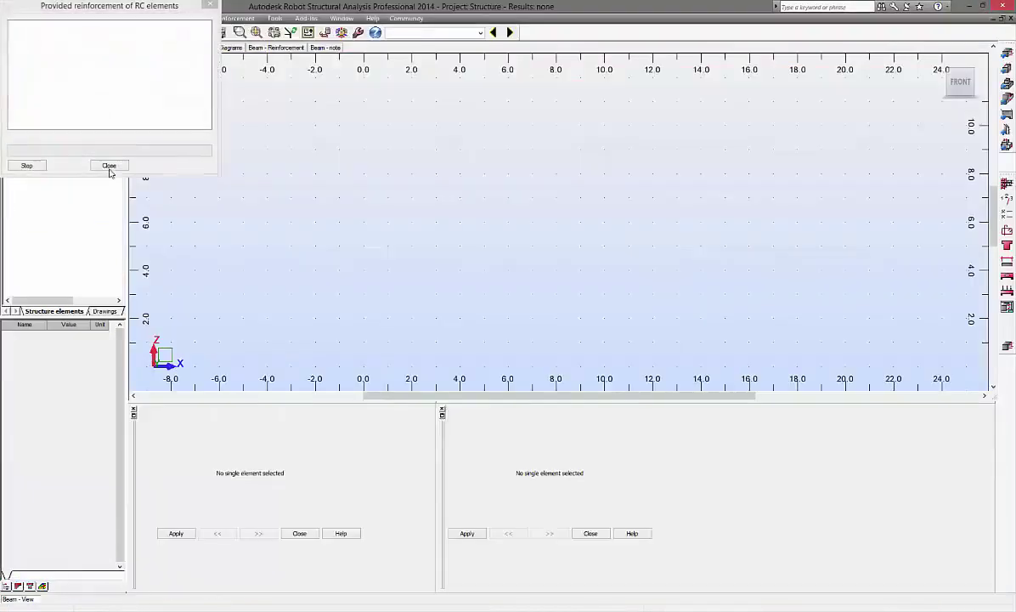
{"action": "left_click", "coordinate": [430, 455]}
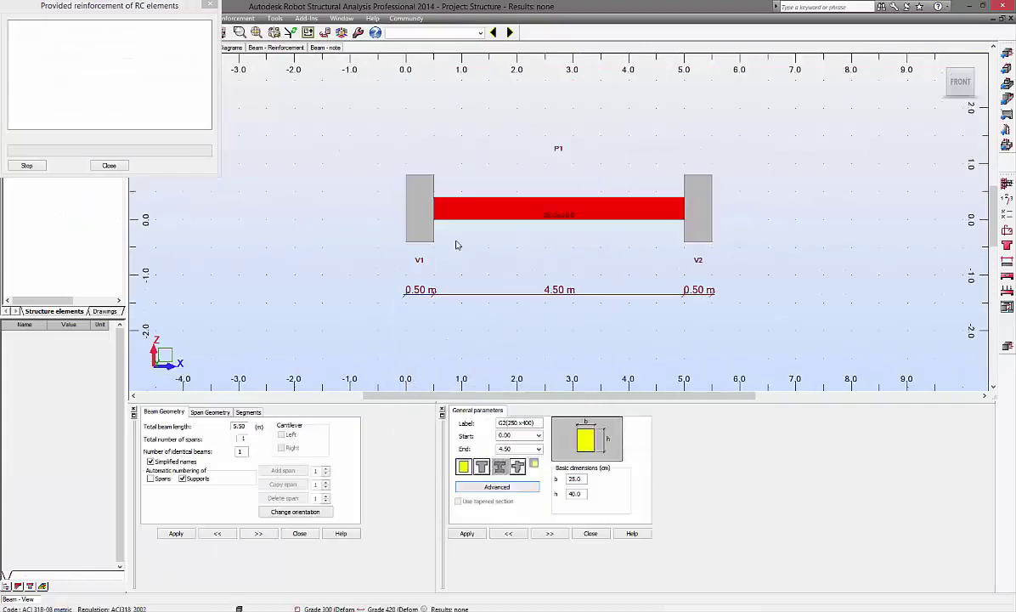
{"action": "left_click", "coordinate": [271, 46]}
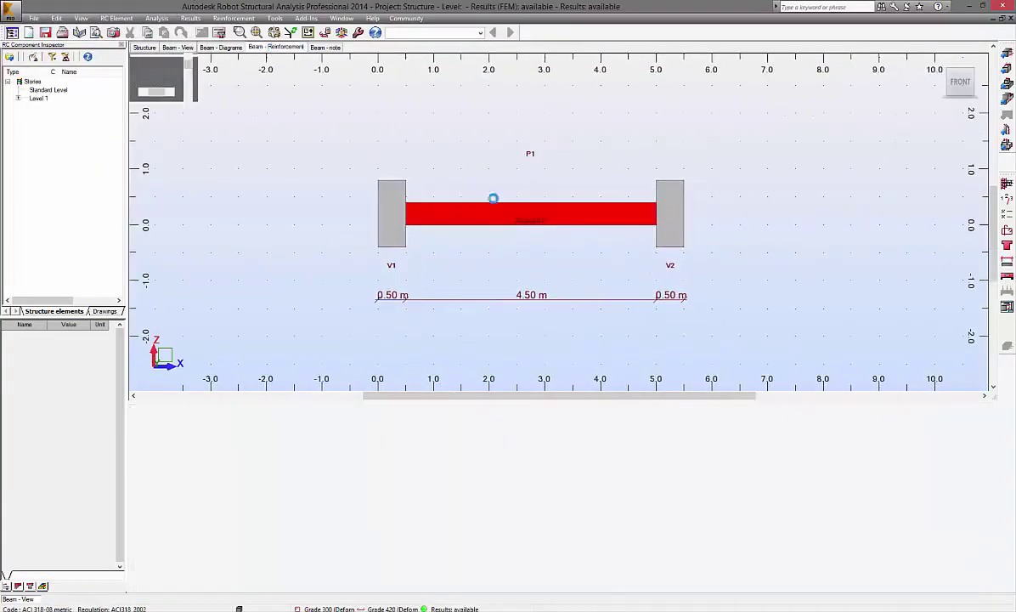
{"action": "scroll", "coordinate": [603, 228], "scroll_direction": "up", "scroll_amount": 3}
{"action": "middle_click_drag", "start_coordinate": [603, 228], "coordinate": [563, 236]}
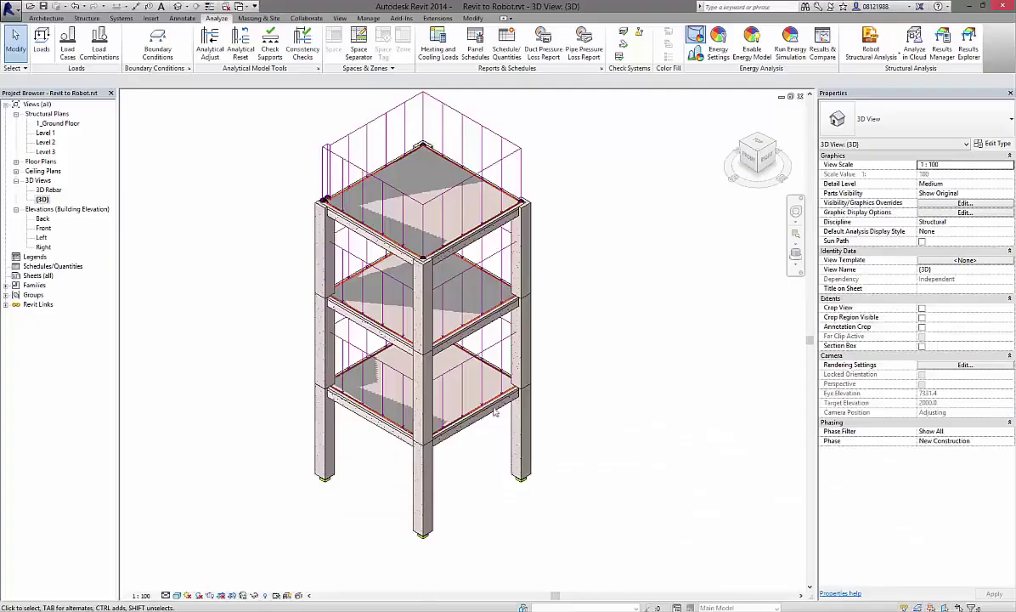
- Open the 3D Rebar view and update the Revit model, results and reinforcement from Robot
{"action": "middle_click_drag", "start_coordinate": [535, 284], "coordinate": [524, 290], "text": "shift"}
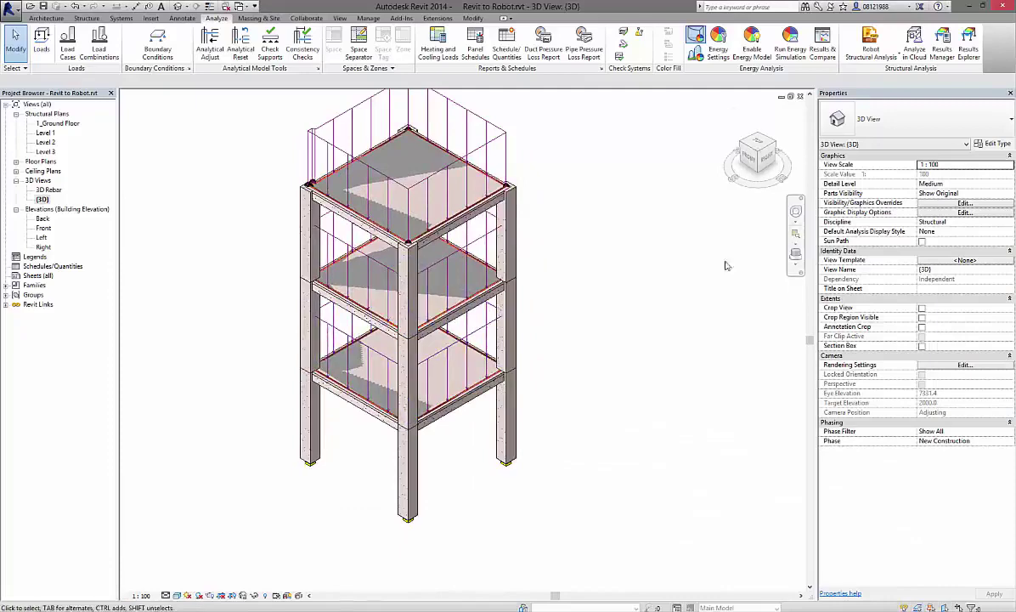
{"action": "double_click", "coordinate": [53, 190]}
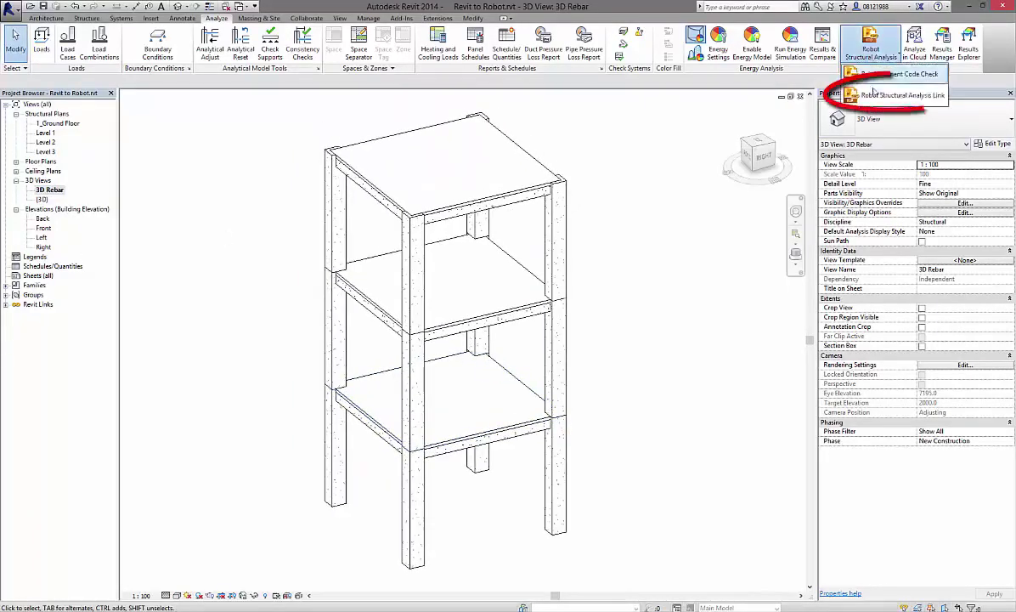
{"action": "left_click", "coordinate": [869, 42]}
{"action": "left_click", "coordinate": [143, 190]}
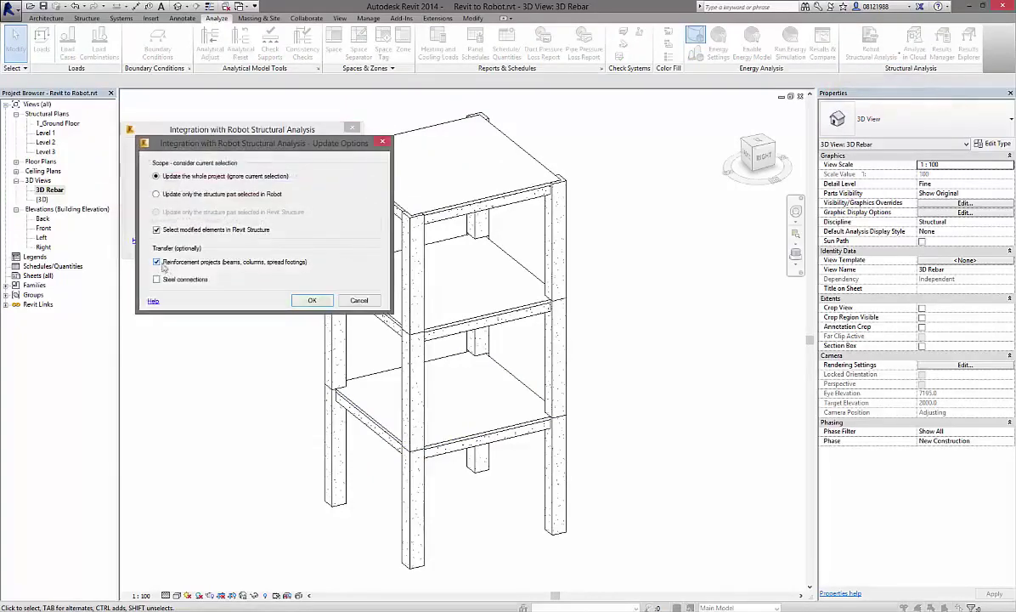
{"action": "left_click", "coordinate": [308, 302]}
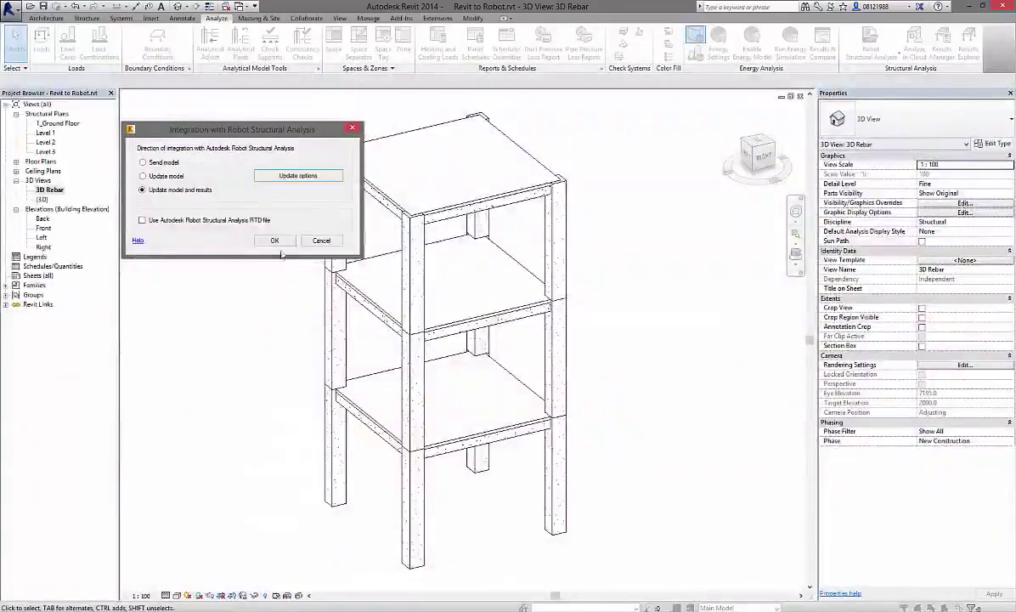
{"action": "left_click", "coordinate": [337, 243]}
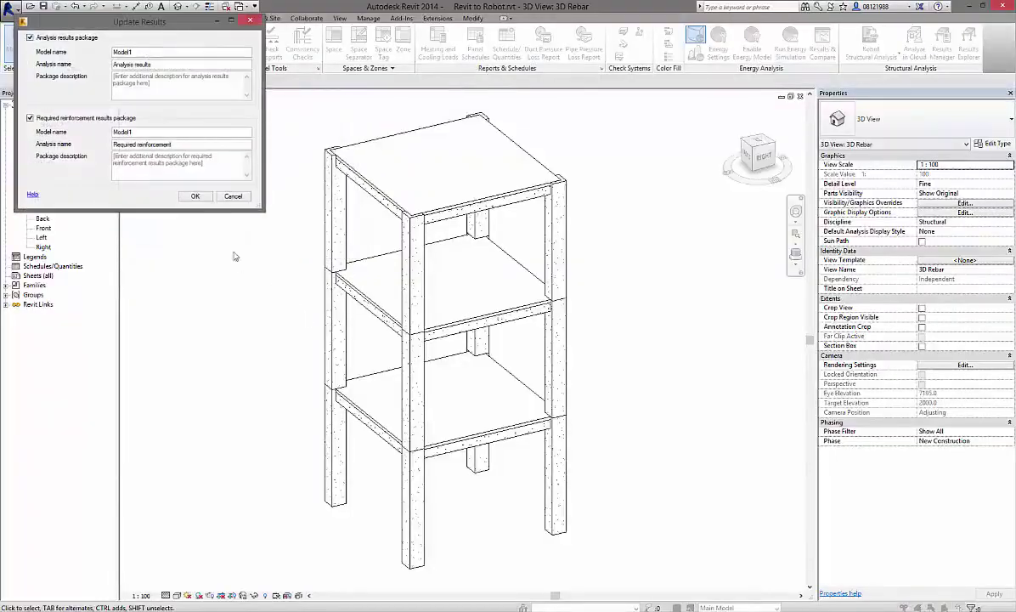
{"action": "left_click", "coordinate": [195, 196]}
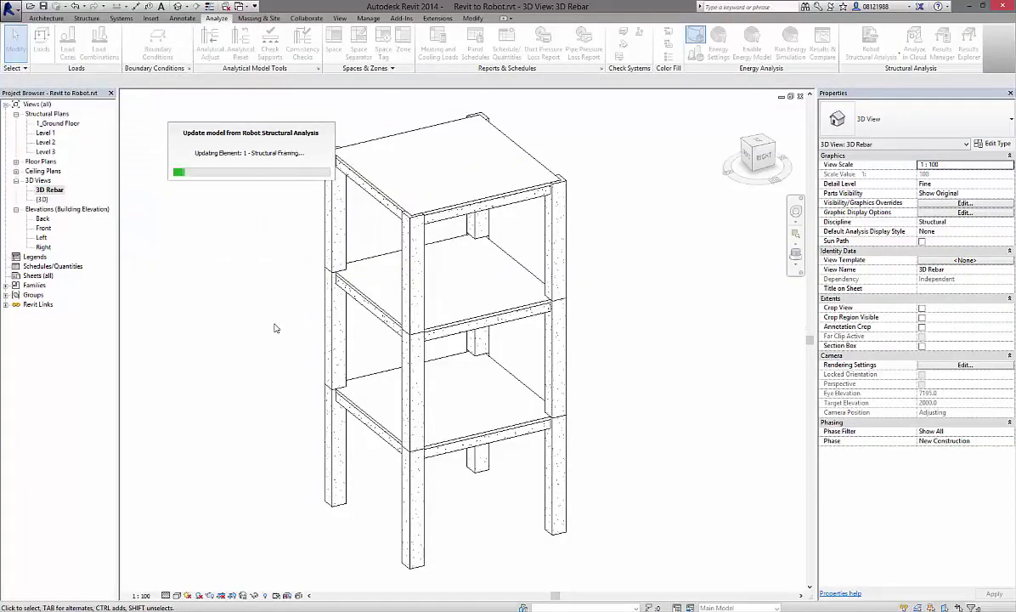
- Orbit to the beam rebar and select the reinforced level 1 beam
{"action": "scroll", "coordinate": [340, 414], "scroll_direction": "up", "scroll_amount": 5}
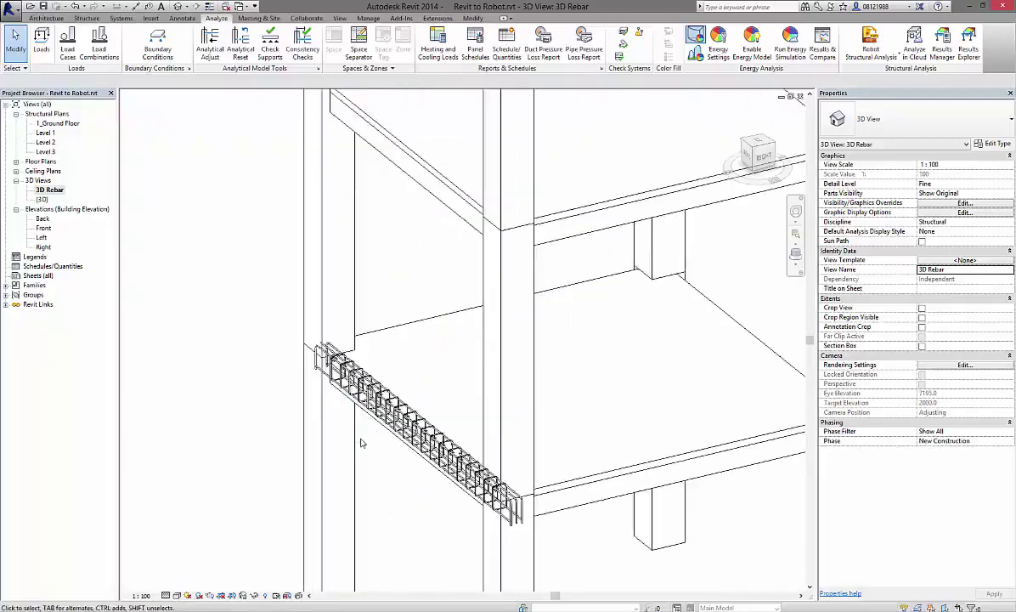
{"action": "mouse_move", "coordinate": [359, 380]}
{"action": "middle_mouse_down", "text": "shift"}
{"action": "mouse_move", "coordinate": [409, 453]}
{"action": "mouse_move", "coordinate": [508, 466]}
{"action": "mouse_move", "coordinate": [504, 381]}
{"action": "mouse_move", "coordinate": [564, 424]}
{"action": "mouse_move", "coordinate": [646, 446]}
{"action": "middle_mouse_up", "text": "shift"}
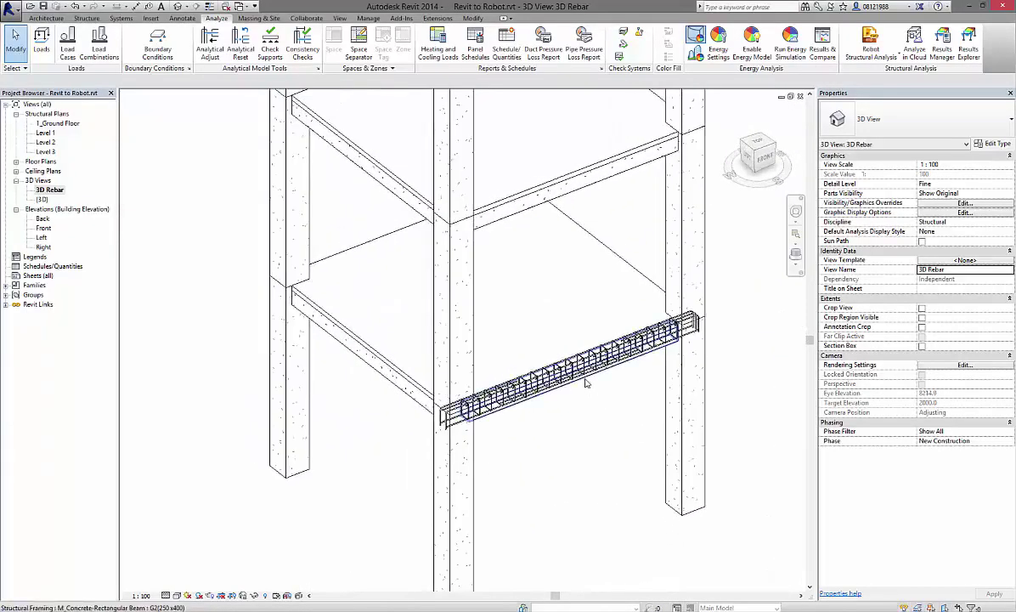
{"action": "left_click", "coordinate": [521, 380]}
{"action": "scroll", "coordinate": [618, 451], "scroll_direction": "down", "scroll_amount": 2}
{"action": "scroll", "coordinate": [618, 451], "scroll_direction": "down", "scroll_amount": 1}
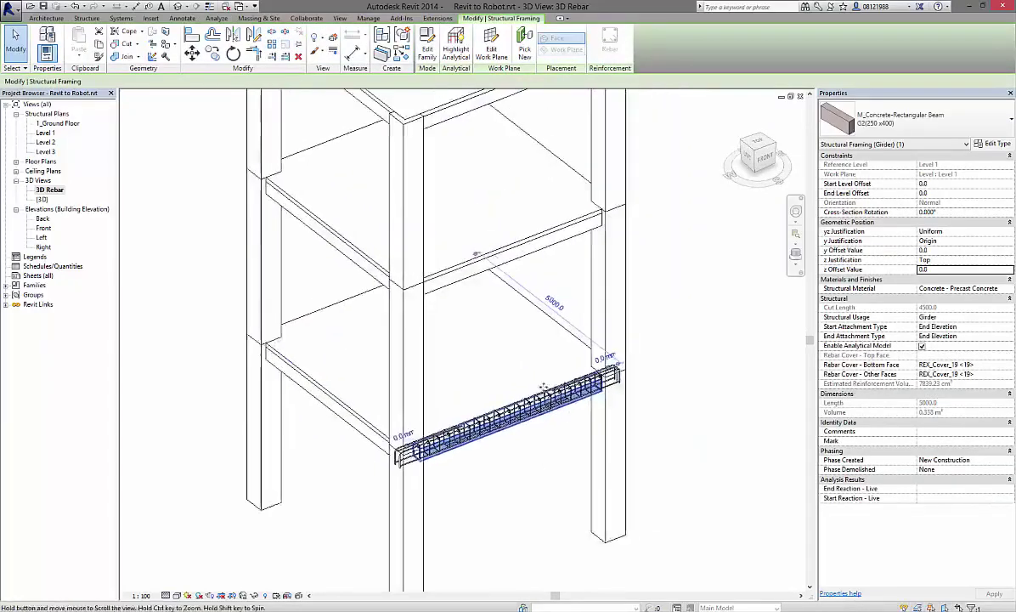
{"action": "scroll", "coordinate": [618, 451], "scroll_direction": "down", "scroll_amount": 1}
{"action": "scroll", "coordinate": [343, 361], "scroll_direction": "down", "scroll_amount": 1}
- Compare the frame in the Back elevation, then reselect the beam in 3D Rebar
{"action": "double_click", "coordinate": [43, 218]}
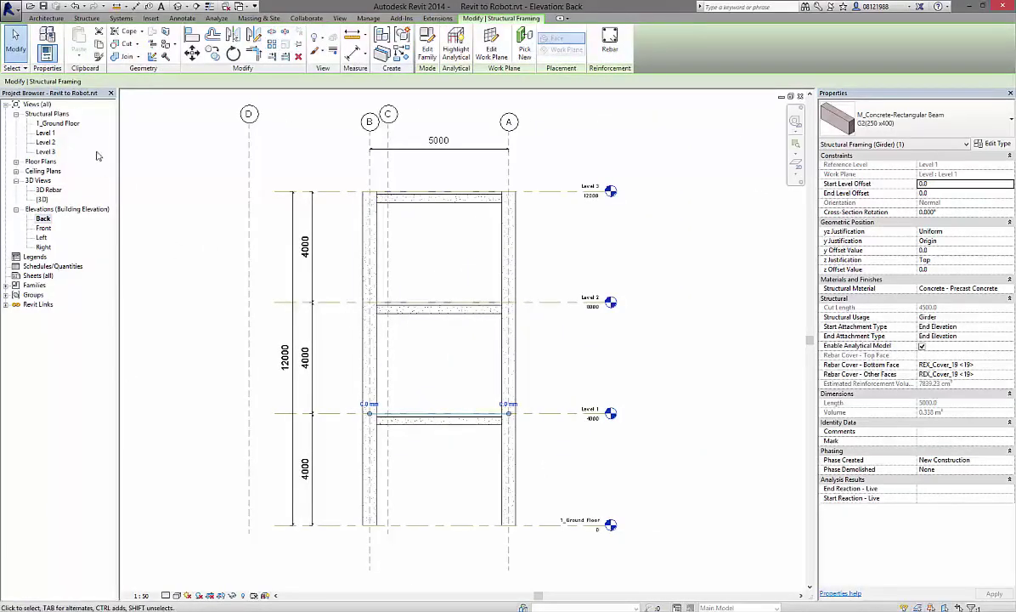
{"action": "left_click", "coordinate": [261, 161]}
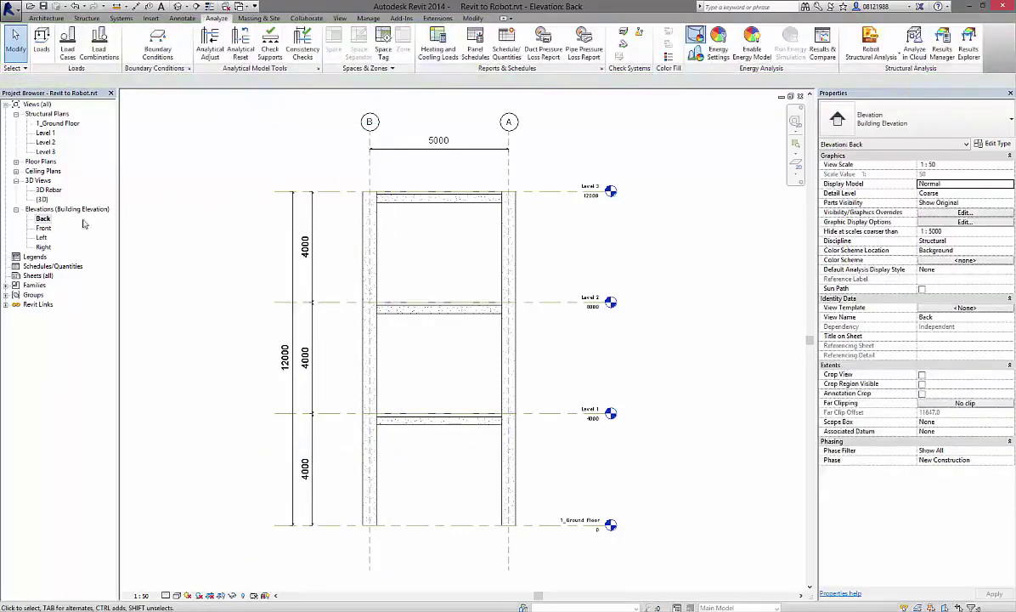
{"action": "double_click", "coordinate": [43, 191]}
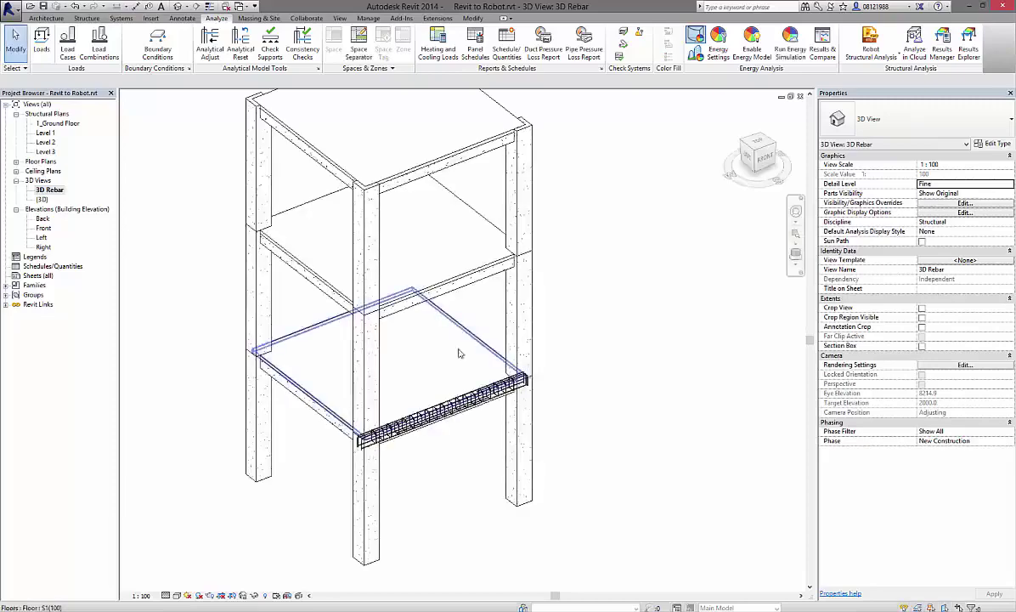
{"action": "left_click", "coordinate": [433, 431]}
- Generate the beam's AutoCAD Structural Detailing reinforcement drawing with United States regional settings, auto-importing the DWG
{"action": "left_click", "coordinate": [432, 18]}
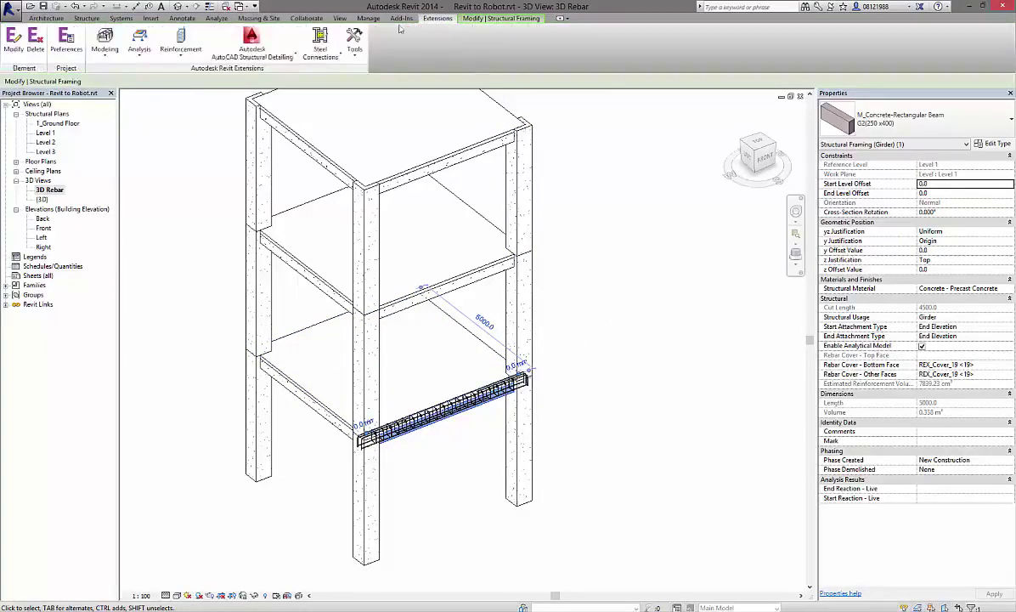
{"action": "left_click", "coordinate": [255, 46]}
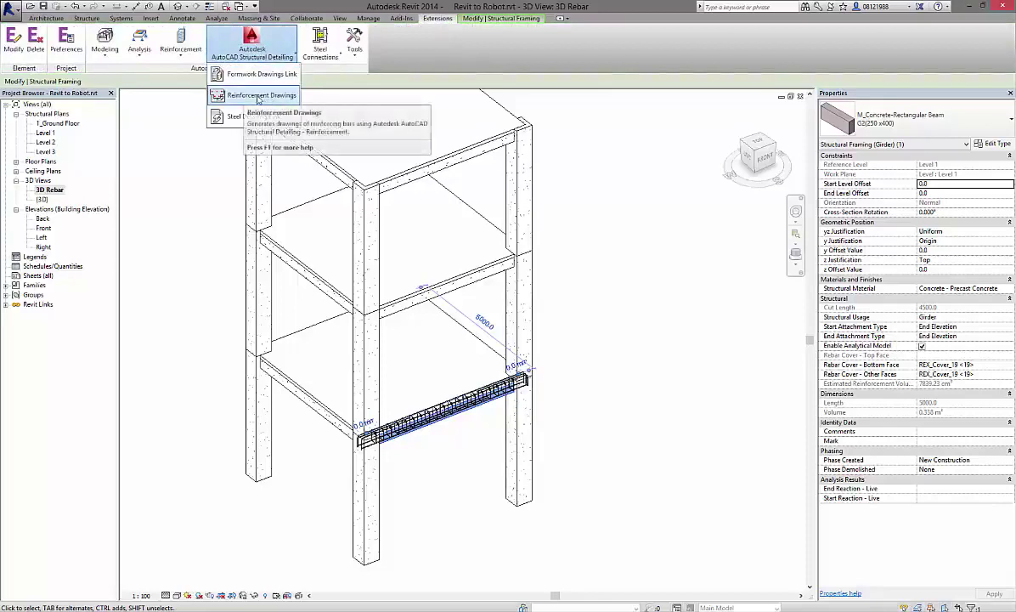
{"action": "left_click", "coordinate": [258, 98]}
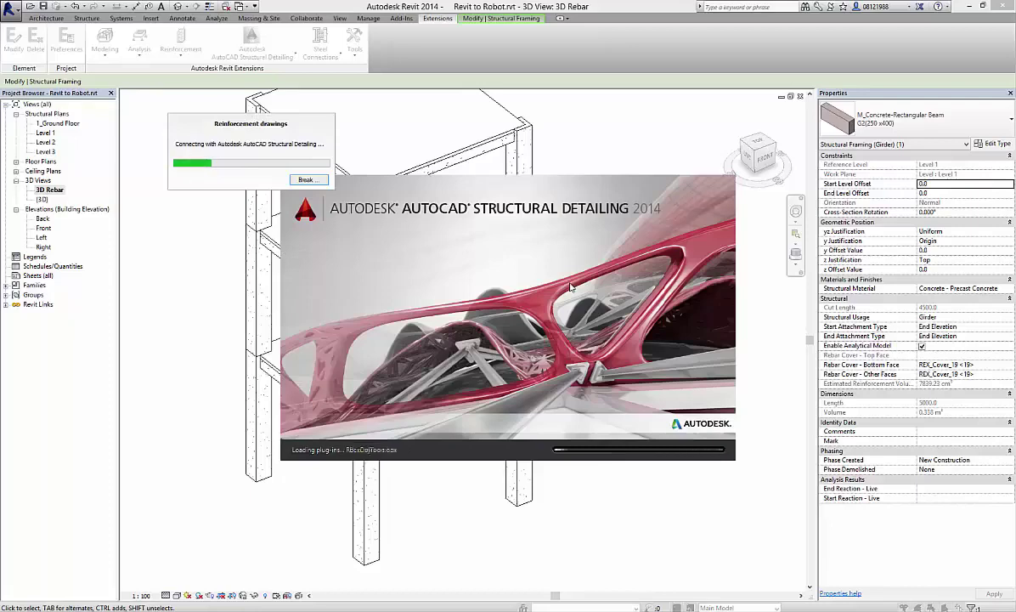
{"action": "left_click_drag", "start_coordinate": [519, 208], "coordinate": [499, 219]}
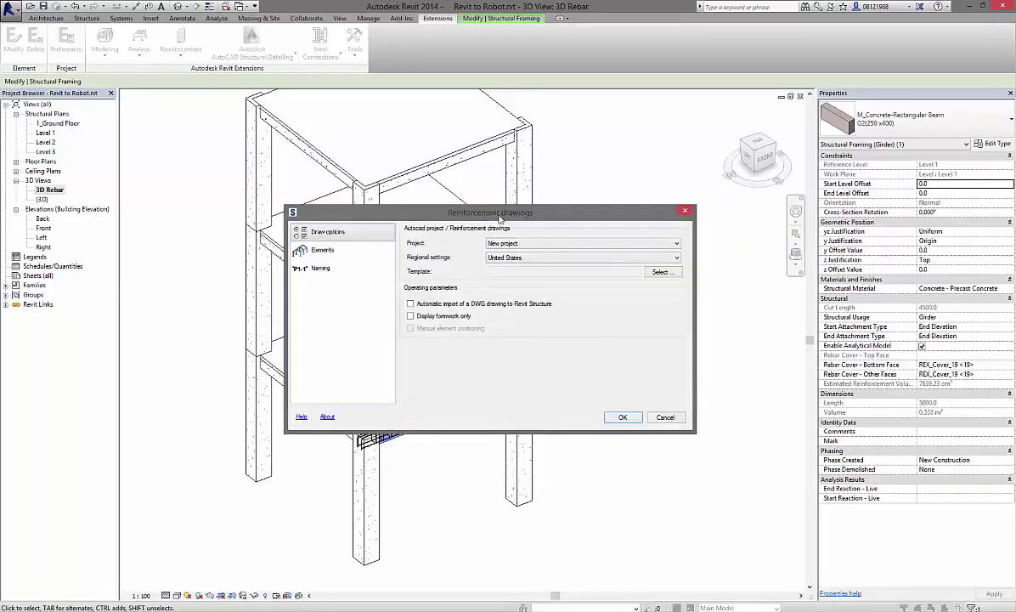
{"action": "left_click", "coordinate": [538, 257]}
{"action": "left_click", "coordinate": [501, 243]}
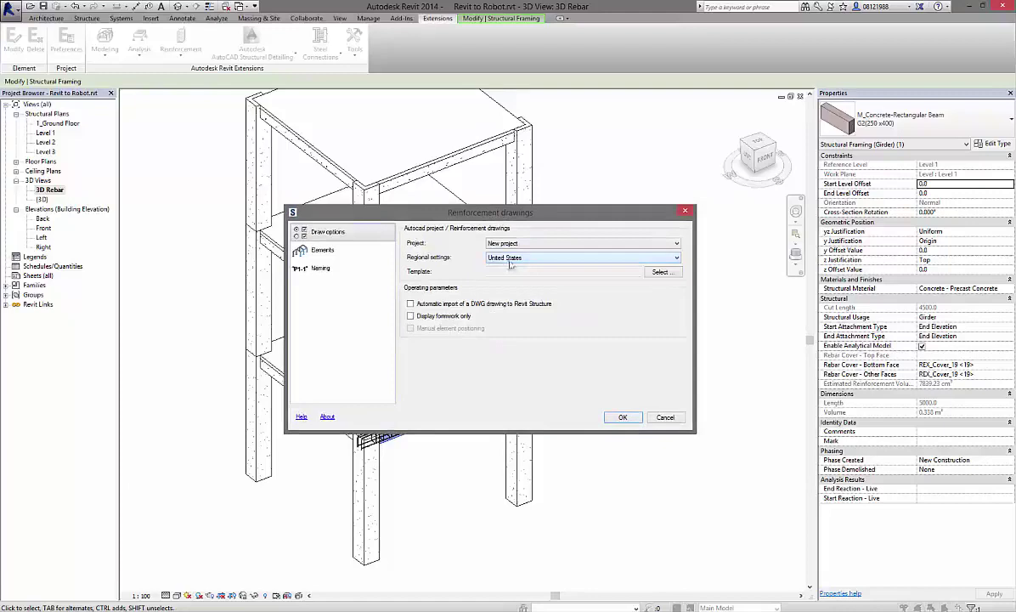
{"action": "left_click", "coordinate": [340, 251]}
{"action": "left_click", "coordinate": [346, 237]}
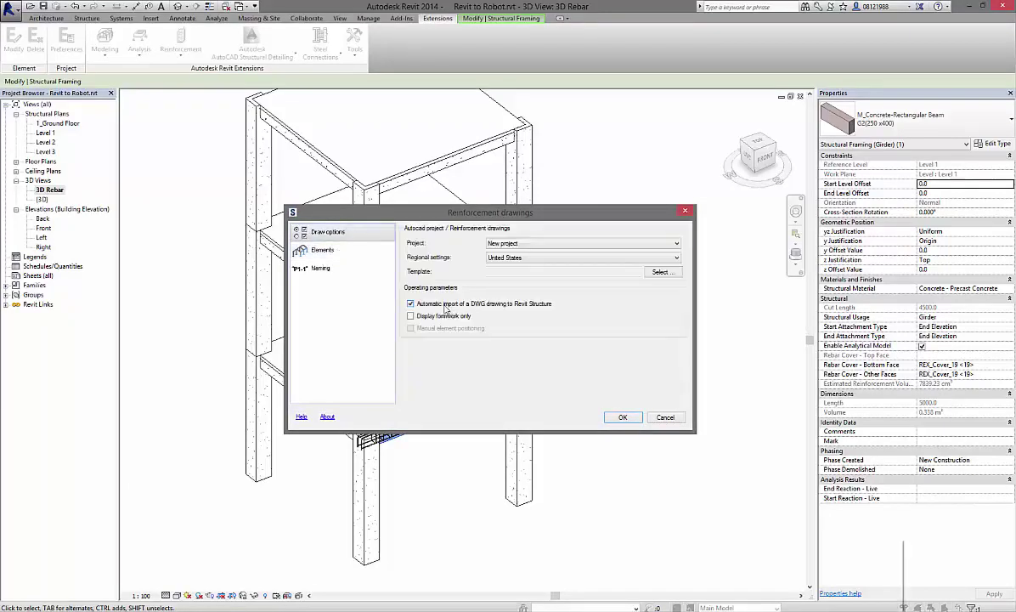
{"action": "left_click", "coordinate": [333, 275]}
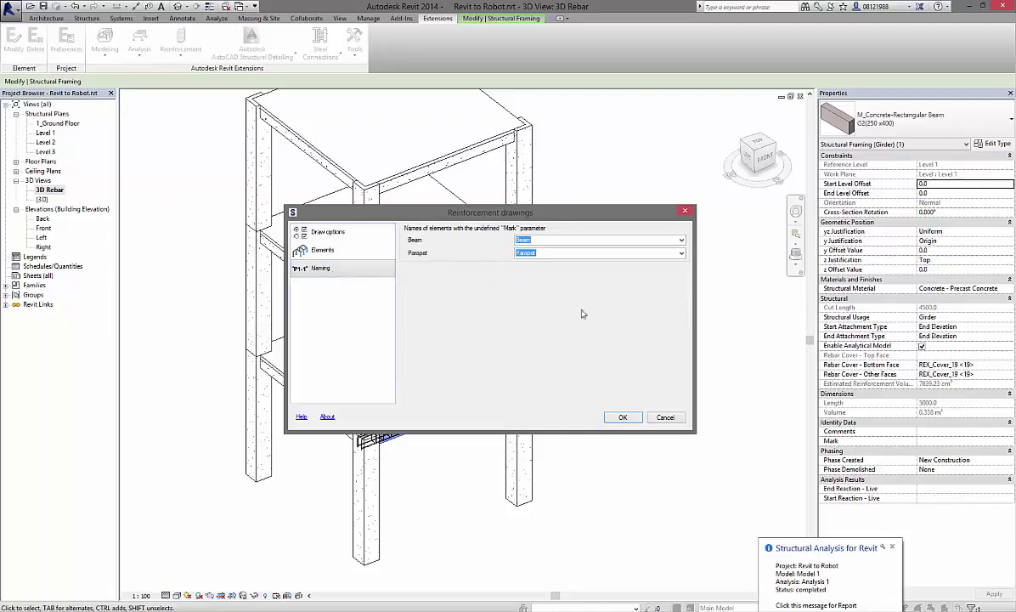
{"action": "left_click", "coordinate": [637, 416]}
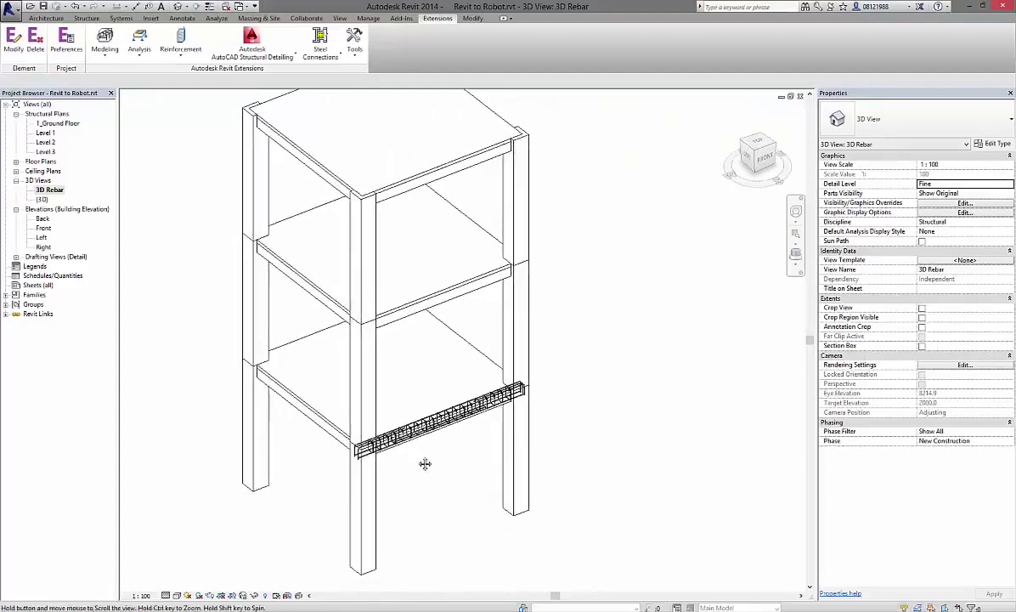
- Open the Element beam drawing under Drafting Views (Detail)
{"action": "left_click", "coordinate": [15, 256]}
{"action": "double_click", "coordinate": [47, 266]}
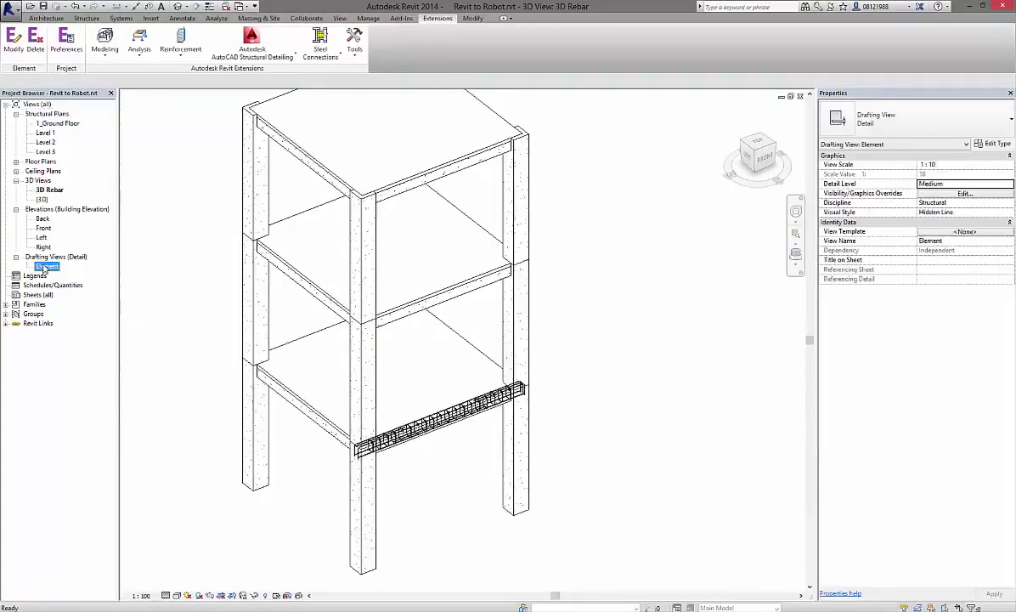
{"action": "middle_click_drag", "start_coordinate": [474, 459], "coordinate": [465, 356]}
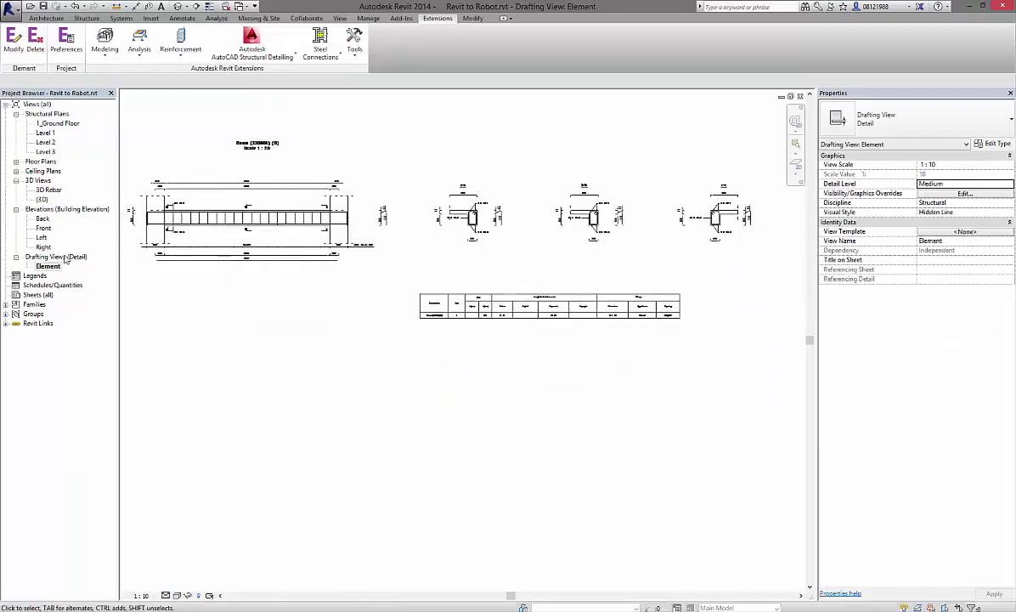
- Return to the 3D Rebar view, then open the {3D} view
{"action": "left_click", "coordinate": [42, 200]}
{"action": "double_click", "coordinate": [48, 189]}
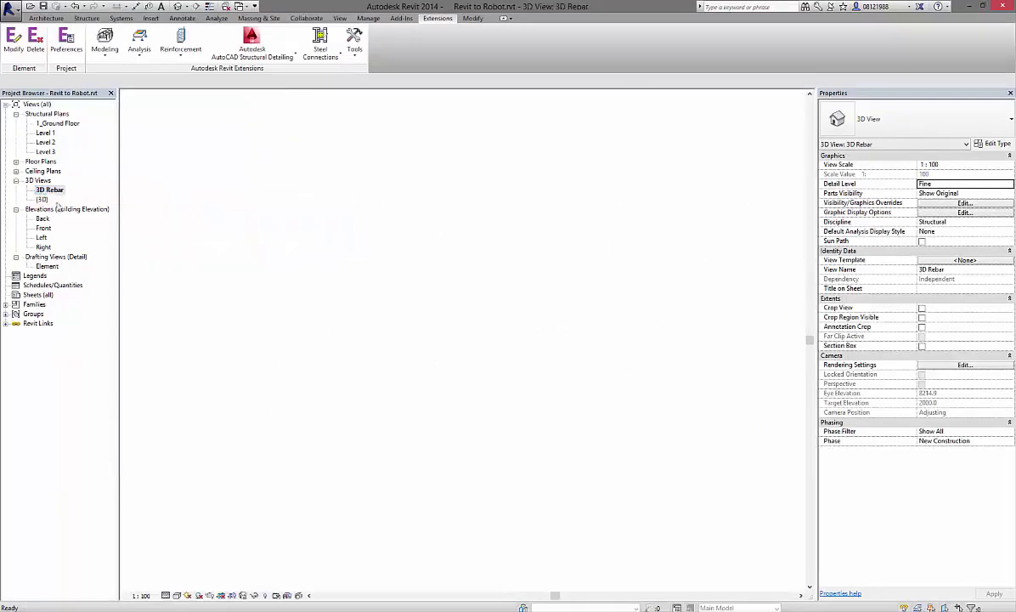
{"action": "scroll", "coordinate": [494, 414], "scroll_direction": "up", "scroll_amount": 2}
{"action": "scroll", "coordinate": [497, 421], "scroll_direction": "up", "scroll_amount": 2}
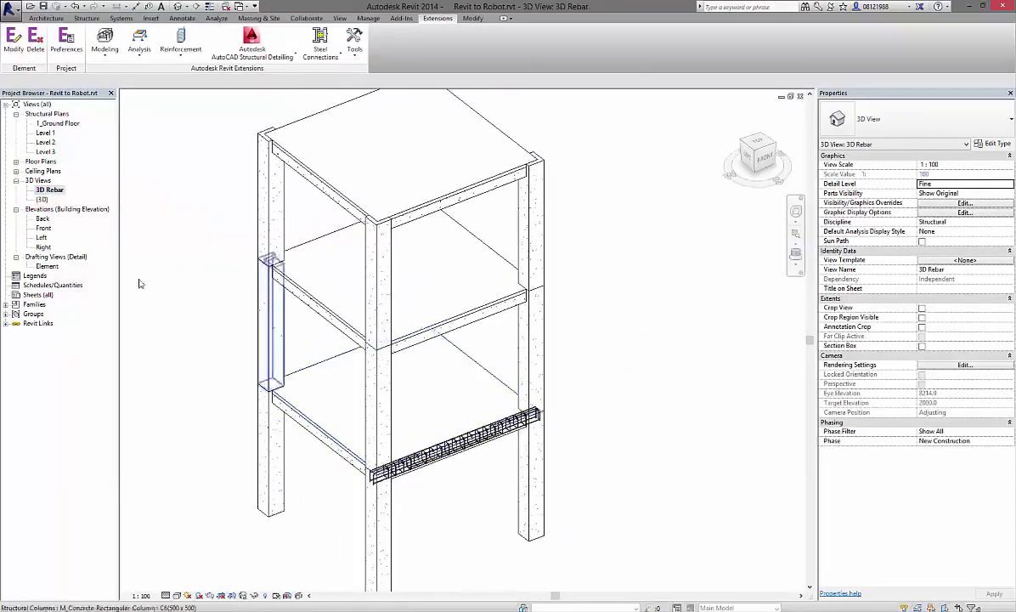
{"action": "double_click", "coordinate": [41, 199]}
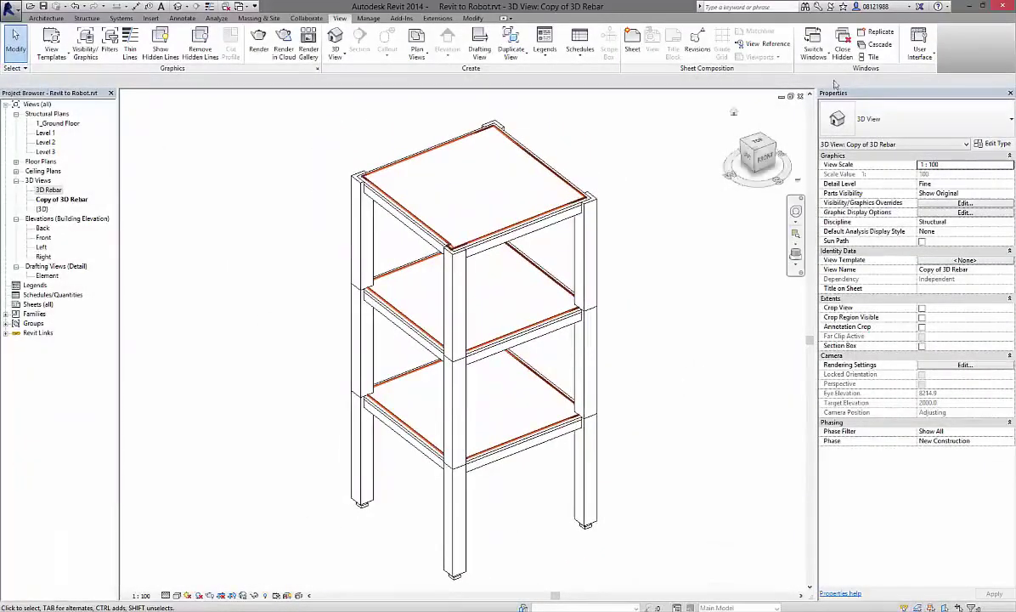
- Open the Results Explorer for the Copy of 3D Rebar view
{"action": "left_click", "coordinate": [228, 17]}
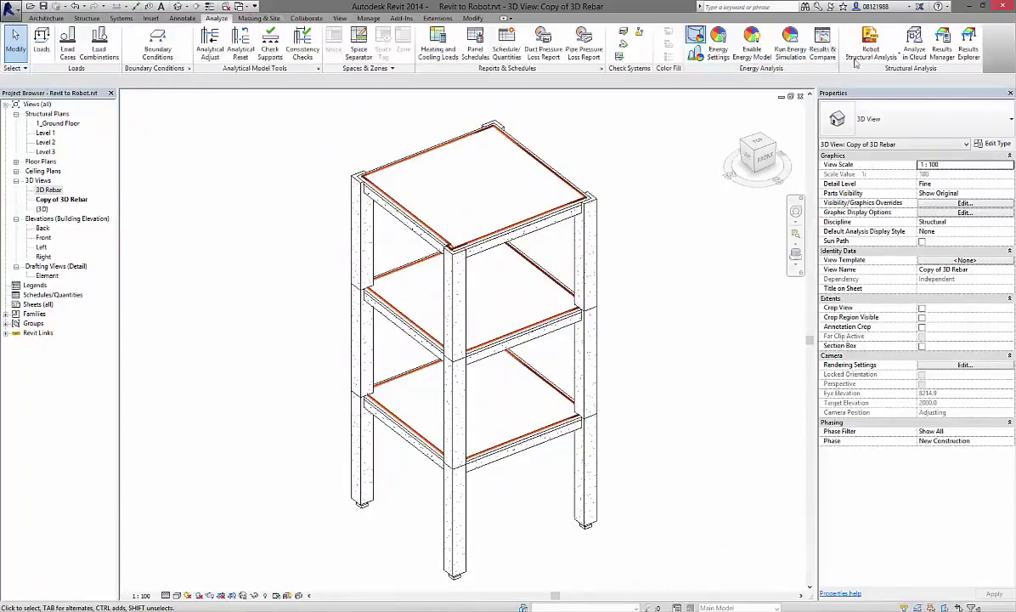
{"action": "left_click", "coordinate": [914, 44]}
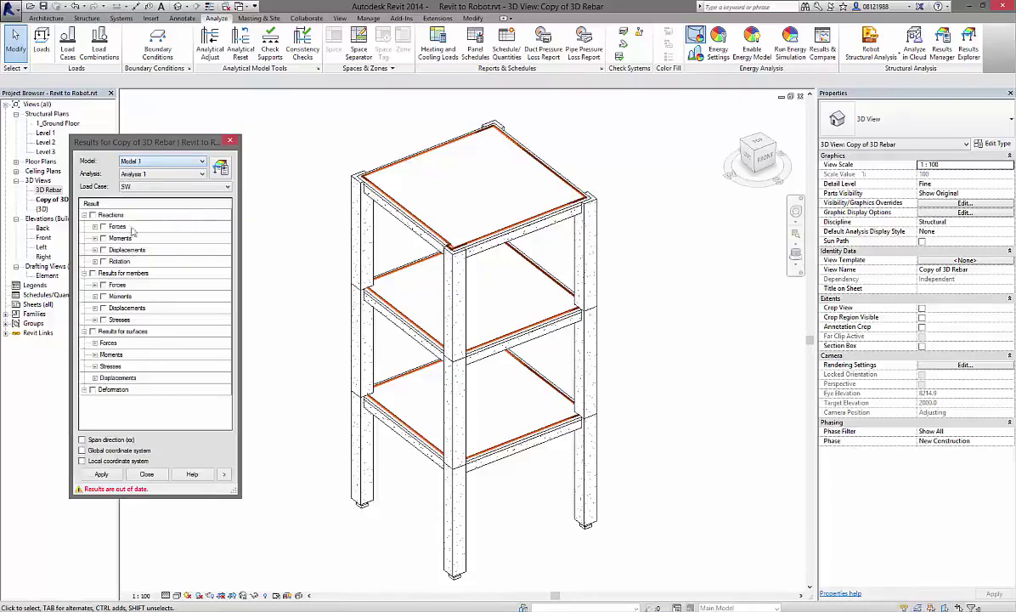
- Turn on the Moments My diagrams under Results for members > Moments
{"action": "left_click", "coordinate": [95, 296]}
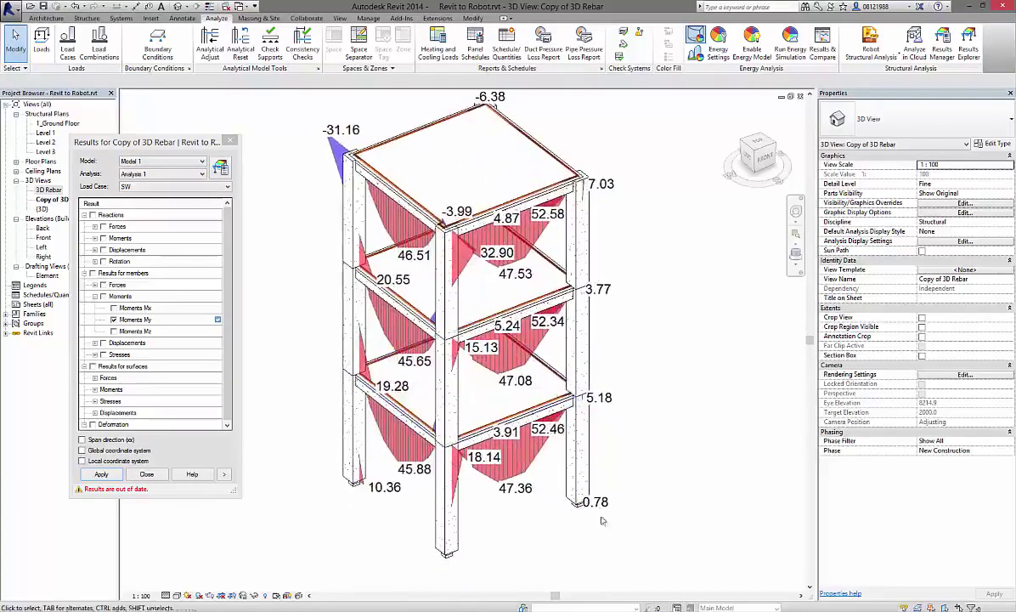
{"action": "scroll", "coordinate": [566, 518], "scroll_direction": "up", "scroll_amount": 3}
{"action": "scroll", "coordinate": [566, 518], "scroll_direction": "down", "scroll_amount": 2}
{"action": "scroll", "coordinate": [586, 502], "scroll_direction": "down", "scroll_amount": 1}
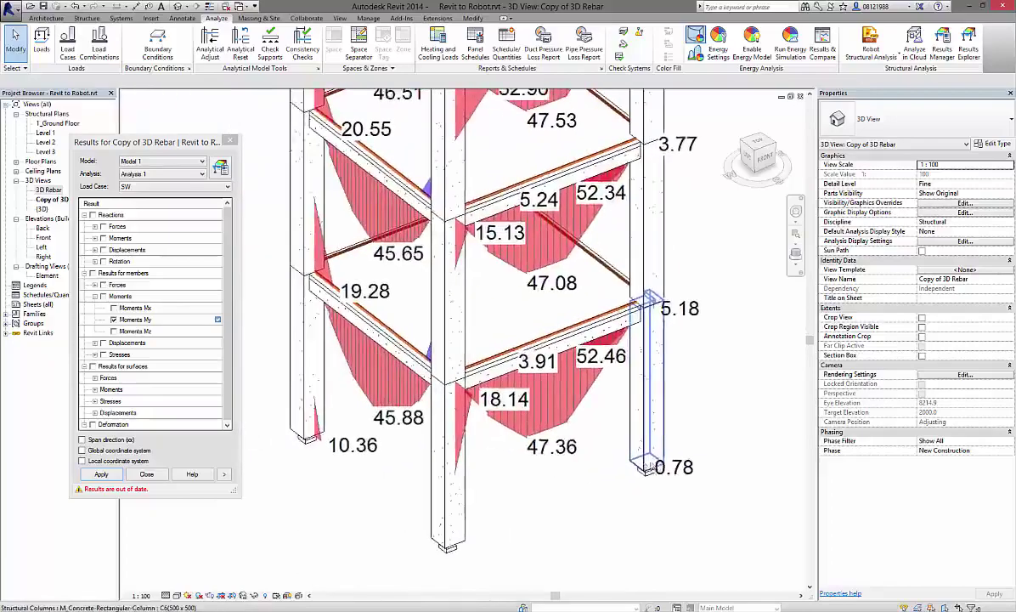
{"action": "scroll", "coordinate": [602, 481], "scroll_direction": "down", "scroll_amount": 1}
- Orbit and zoom the frame to inspect the My diagrams, 52.86 to -31.16 kN-m
{"action": "mouse_move", "coordinate": [601, 481]}
{"action": "middle_mouse_down", "text": "shift"}
{"action": "mouse_move", "coordinate": [512, 471]}
{"action": "mouse_move", "coordinate": [470, 385]}
{"action": "mouse_move", "coordinate": [669, 336]}
{"action": "middle_mouse_up", "text": "shift"}
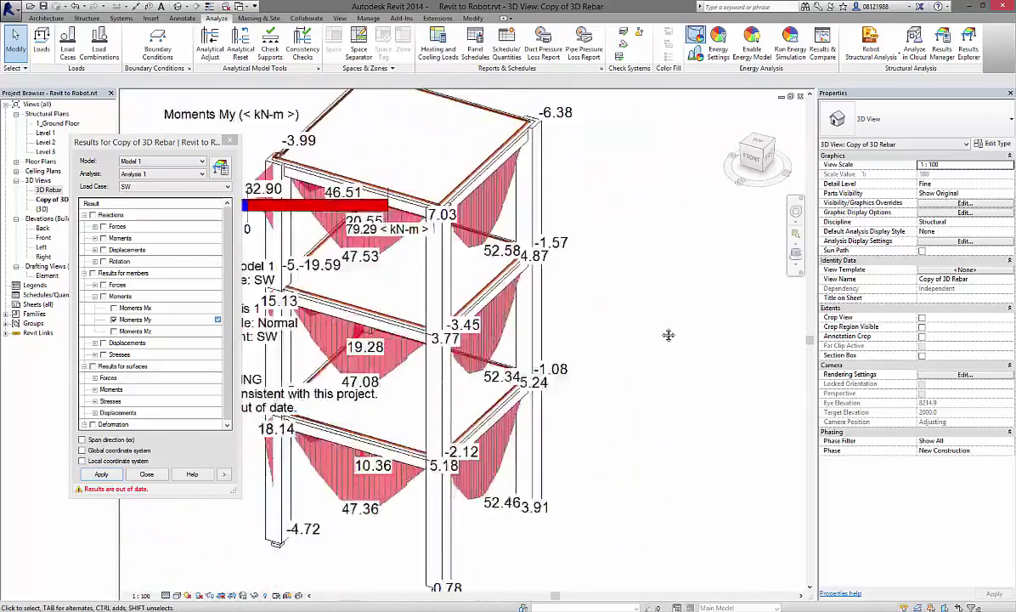
{"action": "mouse_move", "coordinate": [691, 392]}
{"action": "middle_mouse_down", "text": "shift"}
{"action": "mouse_move", "coordinate": [529, 400]}
{"action": "mouse_move", "coordinate": [576, 406]}
{"action": "middle_mouse_up", "text": "shift"}
{"action": "scroll", "coordinate": [611, 340], "scroll_direction": "up", "scroll_amount": 1}
{"action": "scroll", "coordinate": [651, 295], "scroll_direction": "up", "scroll_amount": 1}
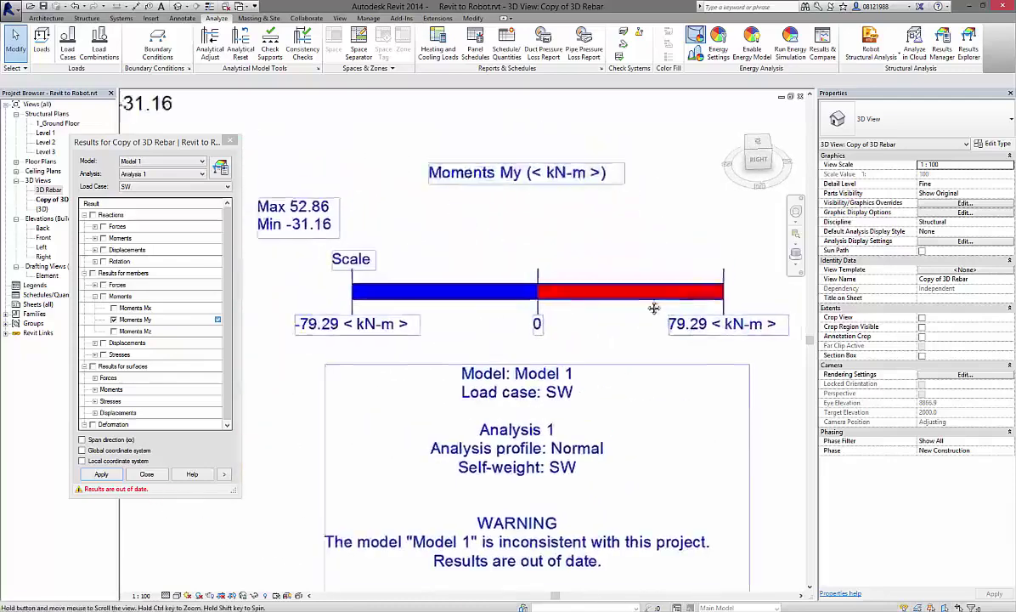
{"action": "scroll", "coordinate": [651, 289], "scroll_direction": "up", "scroll_amount": 1}
{"action": "scroll", "coordinate": [648, 280], "scroll_direction": "down", "scroll_amount": 1}
{"action": "scroll", "coordinate": [648, 280], "scroll_direction": "down", "scroll_amount": 2}
{"action": "scroll", "coordinate": [648, 281], "scroll_direction": "down", "scroll_amount": 1}
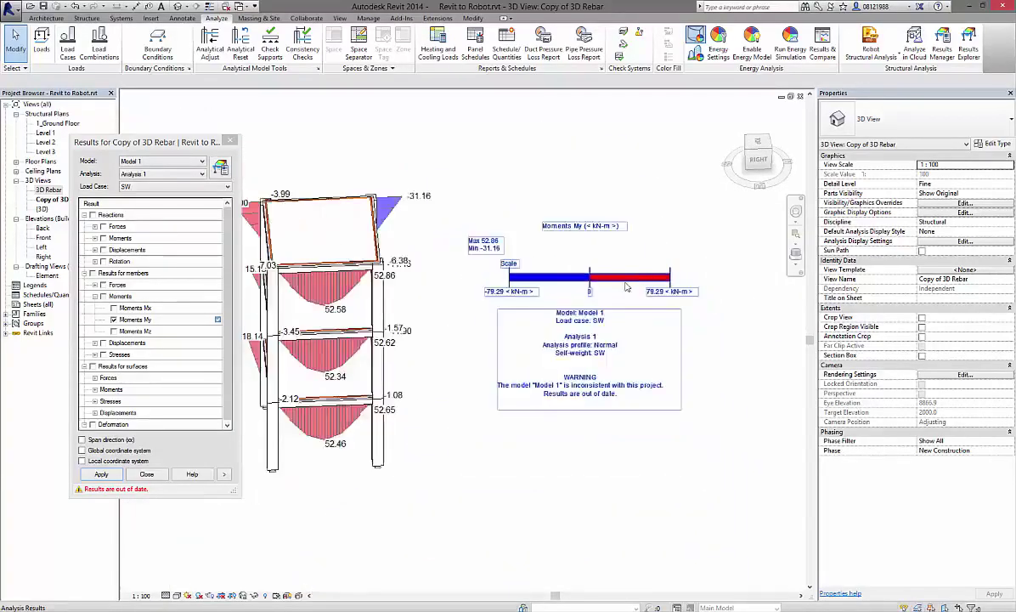
{"action": "mouse_move", "coordinate": [648, 280]}
{"action": "middle_mouse_down", "text": "shift"}
{"action": "mouse_move", "coordinate": [626, 315]}
{"action": "mouse_move", "coordinate": [460, 390]}
{"action": "mouse_move", "coordinate": [484, 447]}
{"action": "mouse_move", "coordinate": [434, 415]}
{"action": "middle_mouse_up", "text": "shift"}
{"action": "scroll", "coordinate": [442, 419], "scroll_direction": "up", "scroll_amount": 1}
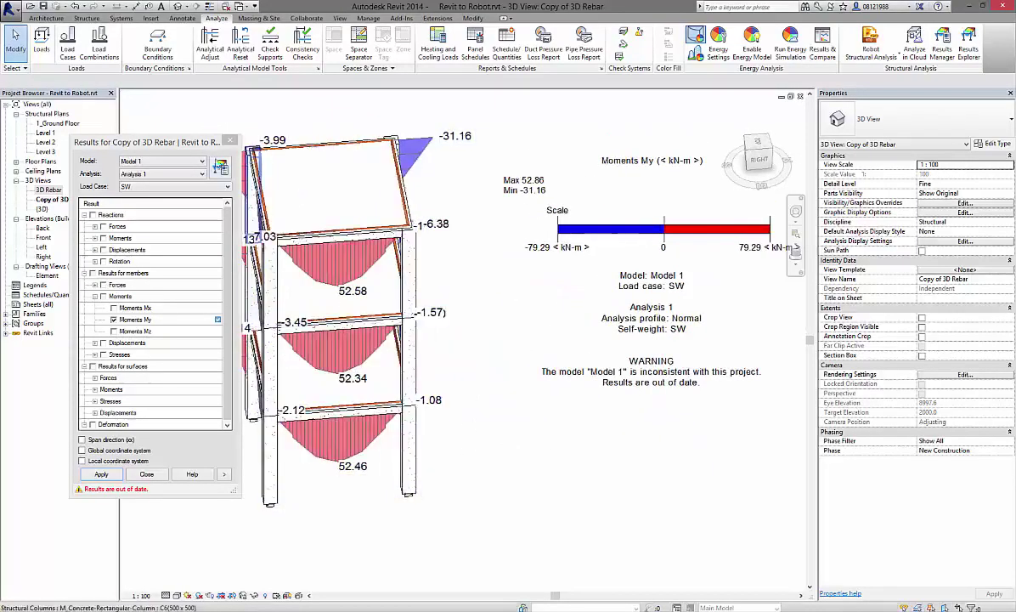
{"action": "mouse_move", "coordinate": [180, 146]}
{"action": "left_mouse_down"}
{"action": "mouse_move", "coordinate": [669, 333]}
{"action": "mouse_move", "coordinate": [898, 170]}
{"action": "mouse_move", "coordinate": [966, 139]}
{"action": "left_mouse_up"}
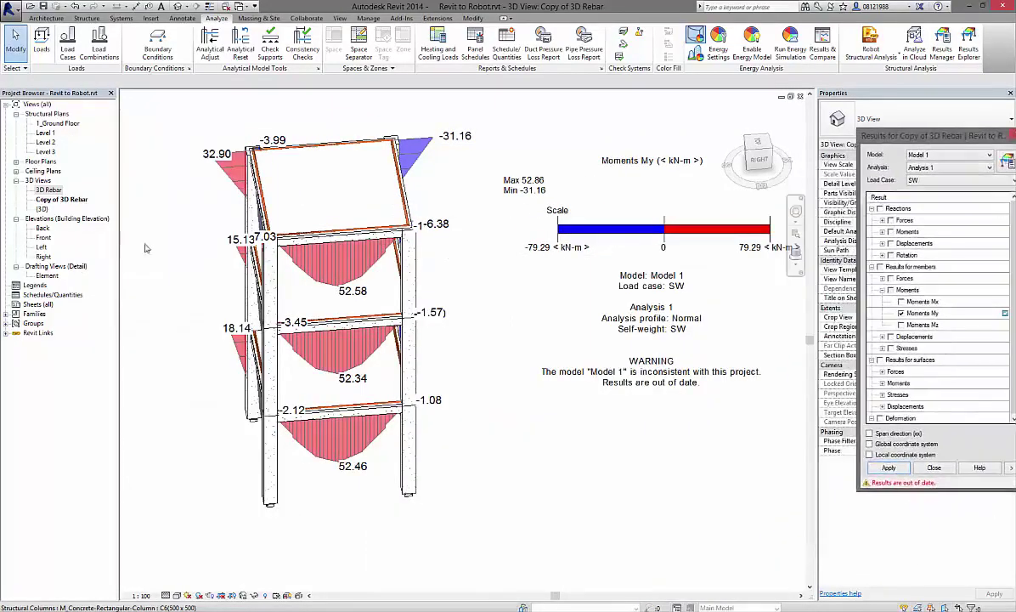
{"action": "middle_click_drag", "start_coordinate": [515, 285], "coordinate": [469, 304], "text": "shift"}
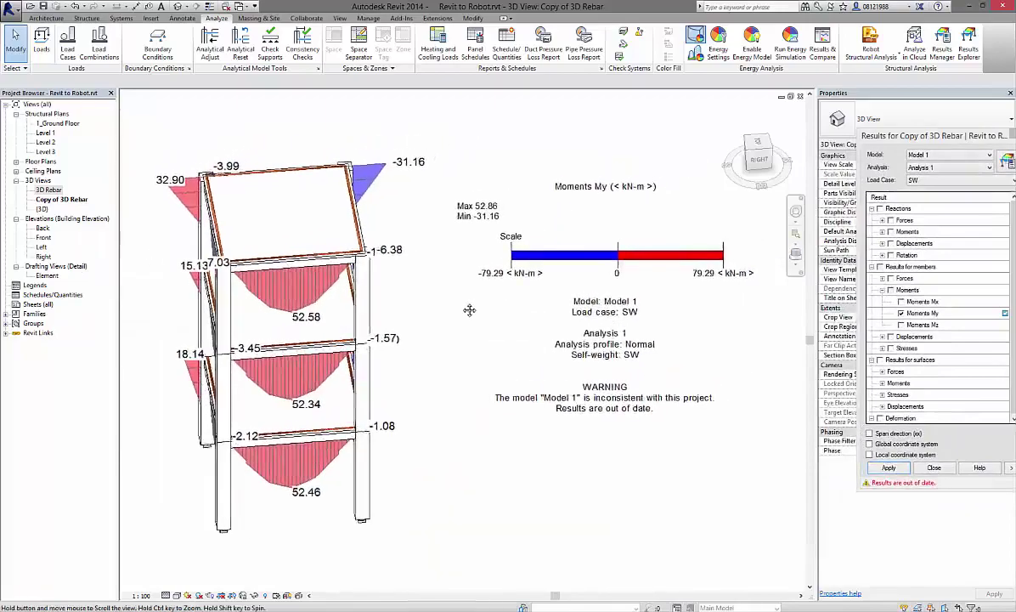